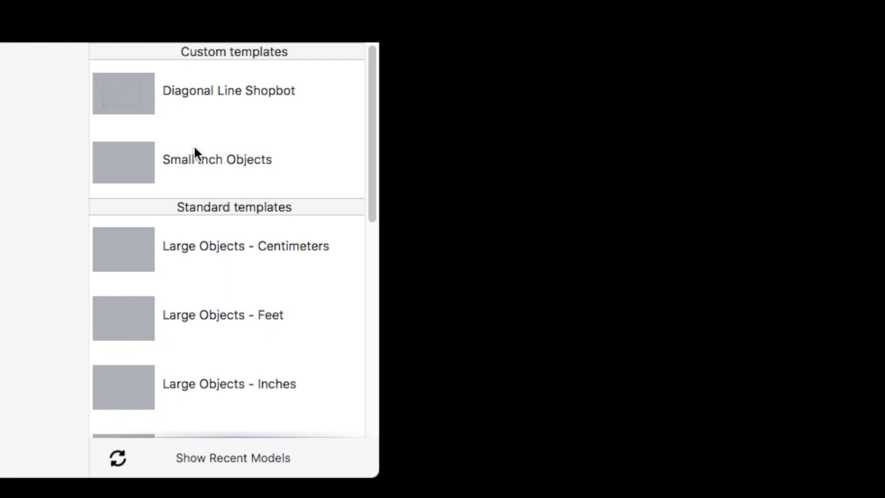
Create a new model from the Small Inch Objects template
click(138, 166)
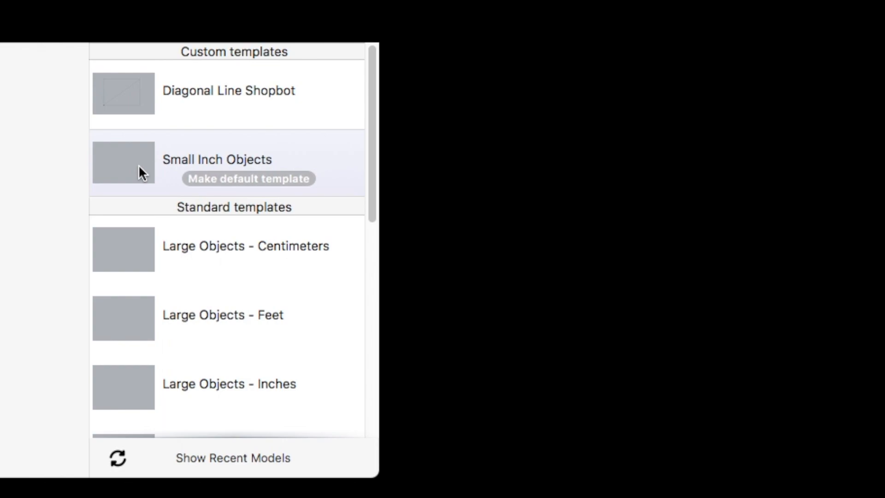
double_click(138, 165)
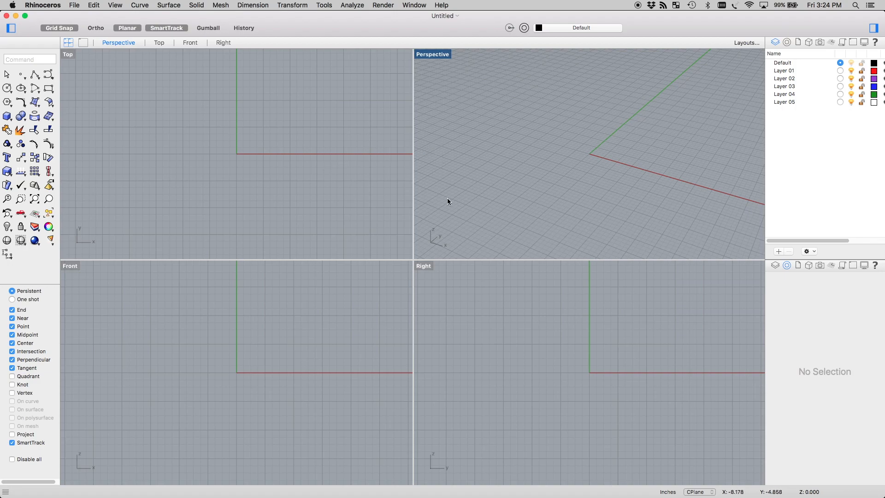
Explore the Top and Perspective views by zooming, panning and orbiting around the origin
drag(357, 176, 292, 186)
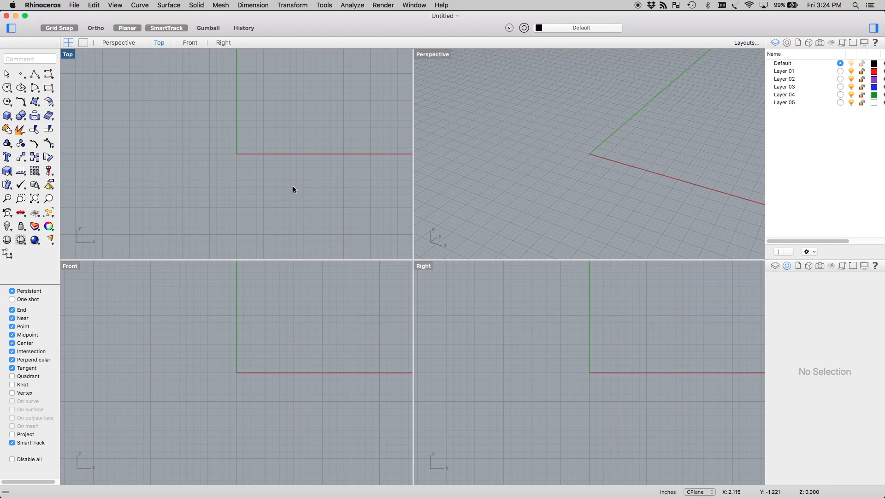
drag(243, 169, 243, 168)
drag(206, 124, 305, 191)
scroll(299, 178, down, 3)
scroll(296, 180, up, 3)
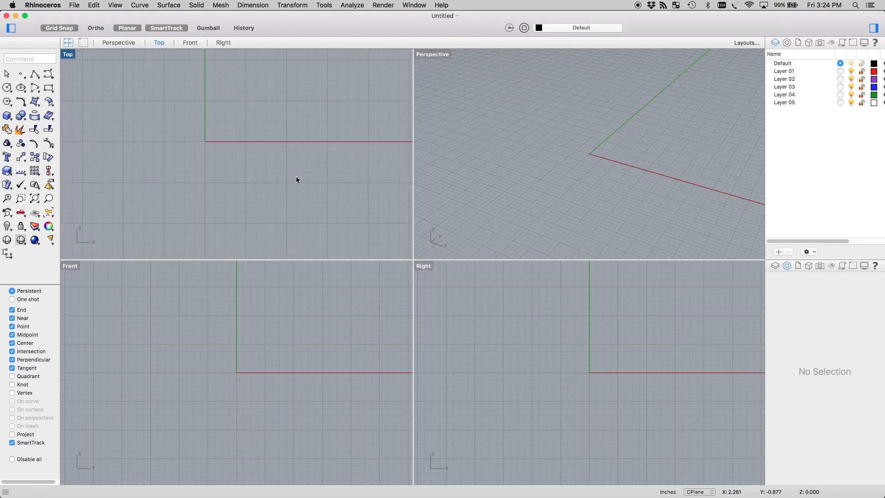
right_drag(305, 115, 297, 148)
right_drag(588, 166, 587, 145)
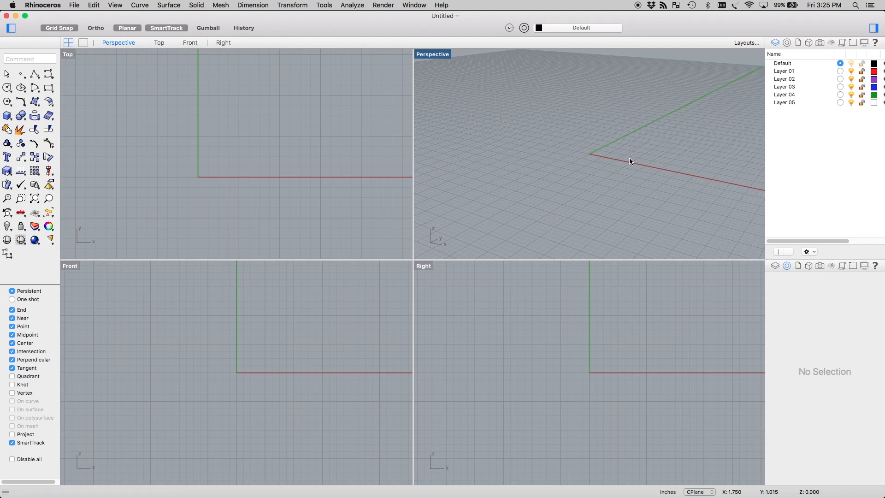
shift+right_drag(634, 159, 604, 166)
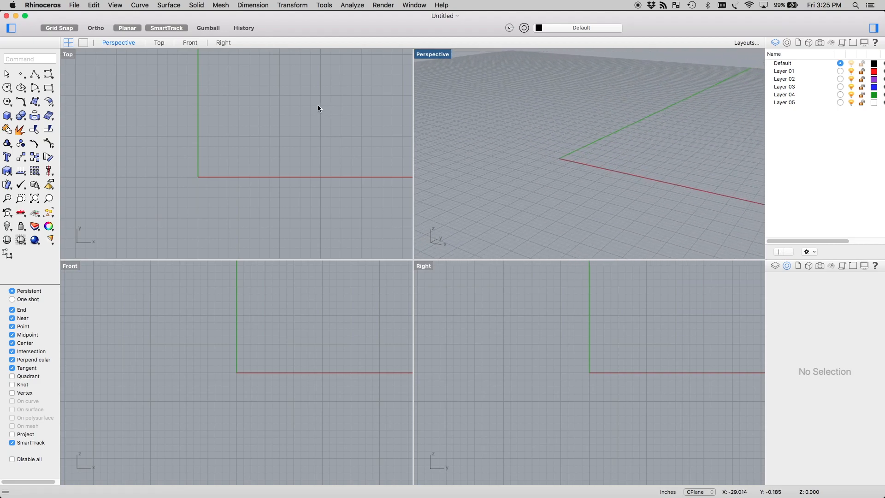
Maximize the Top viewport and frame the area around the origin
click(150, 87)
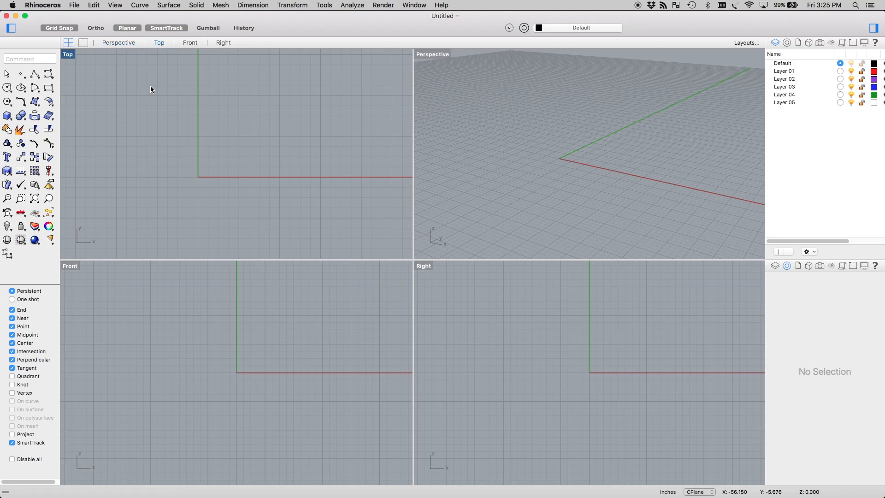
double_click(67, 55)
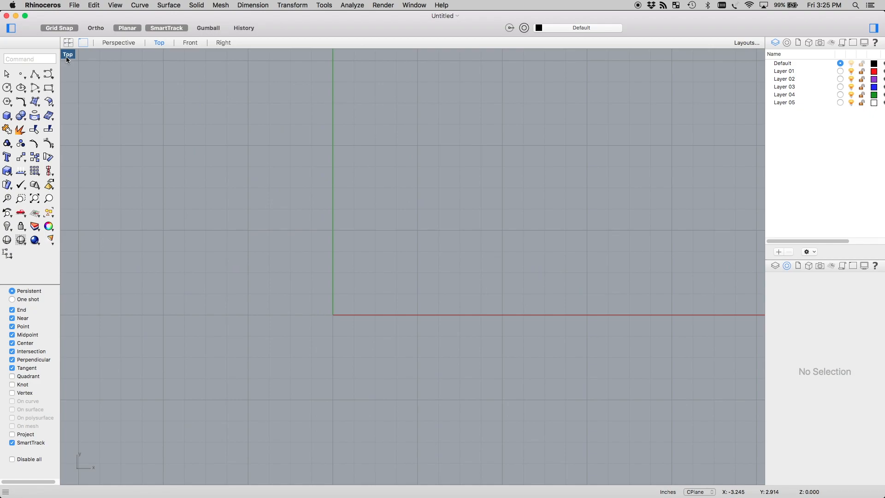
scroll(266, 142, down, 3)
right_drag(275, 145, 273, 213)
scroll(272, 212, up, 1)
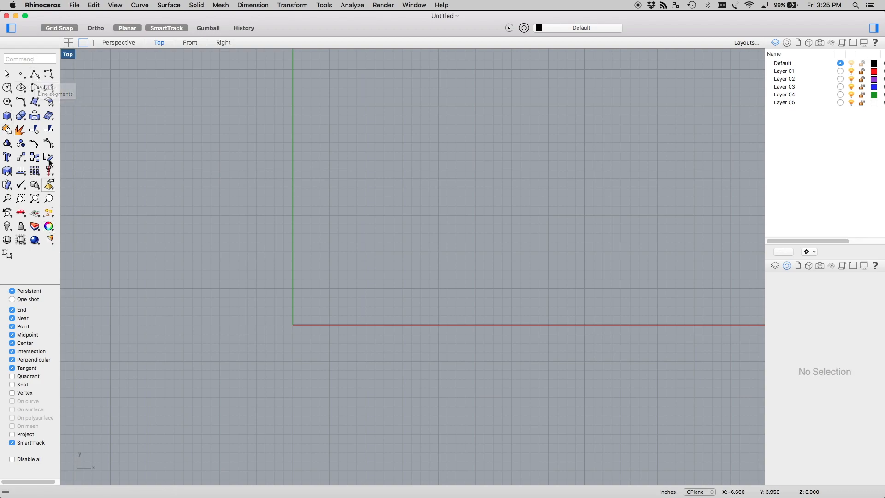
Draw a line from the origin 0,0 to the point 2,4
text(Line)
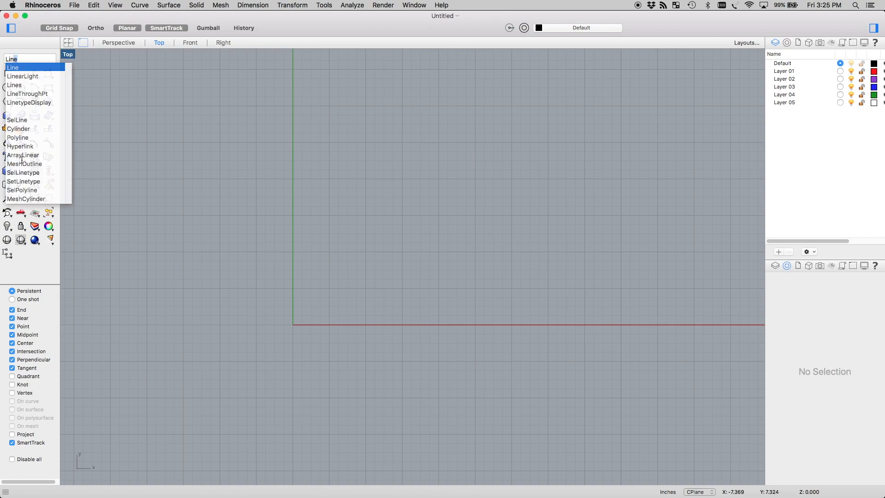
click(17, 67)
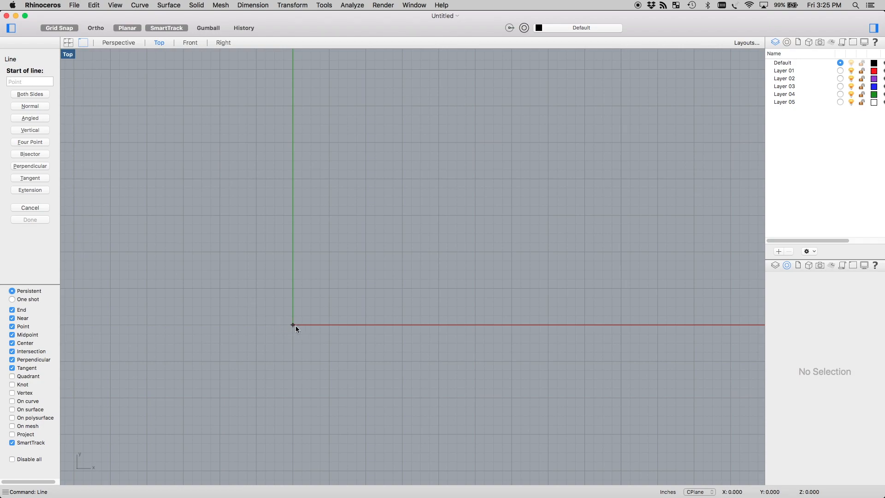
text(0,0)
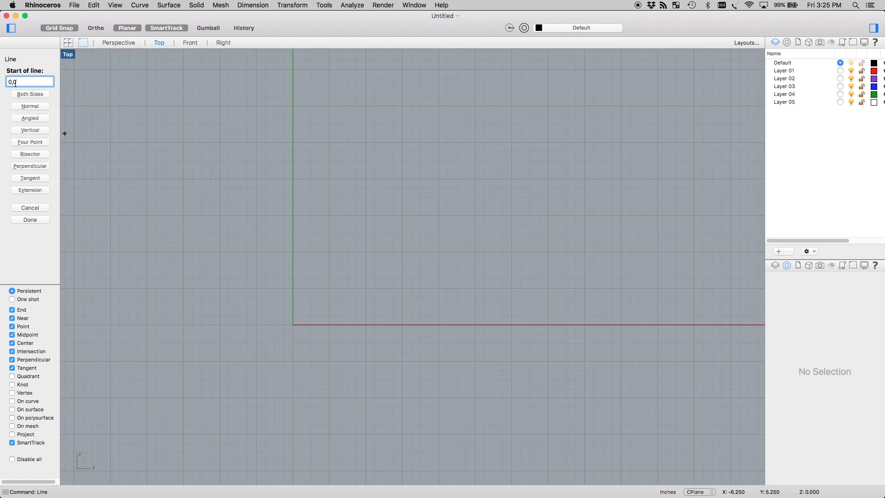
key(Return)
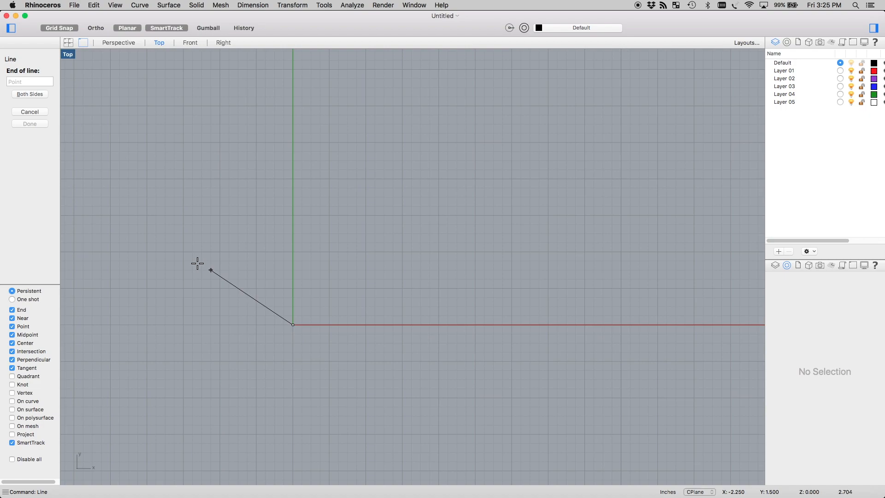
click(17, 81)
text(2,4)
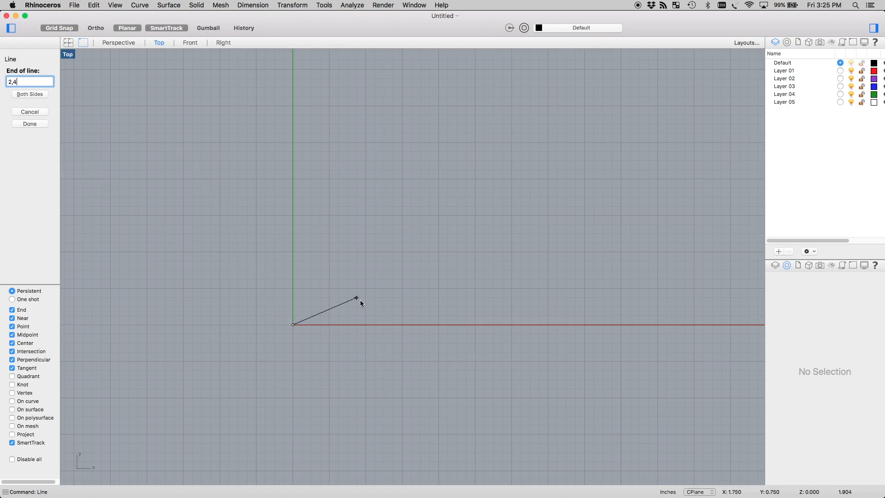
key(Return)
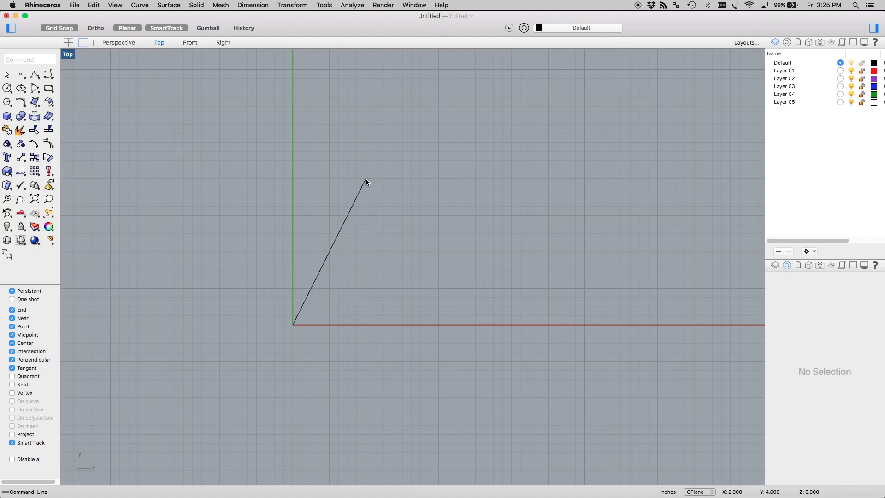
Draw an open six-point polyline from the origin through 5.75,-0.5 and around to an end point at 1.75,1.75
click(36, 79)
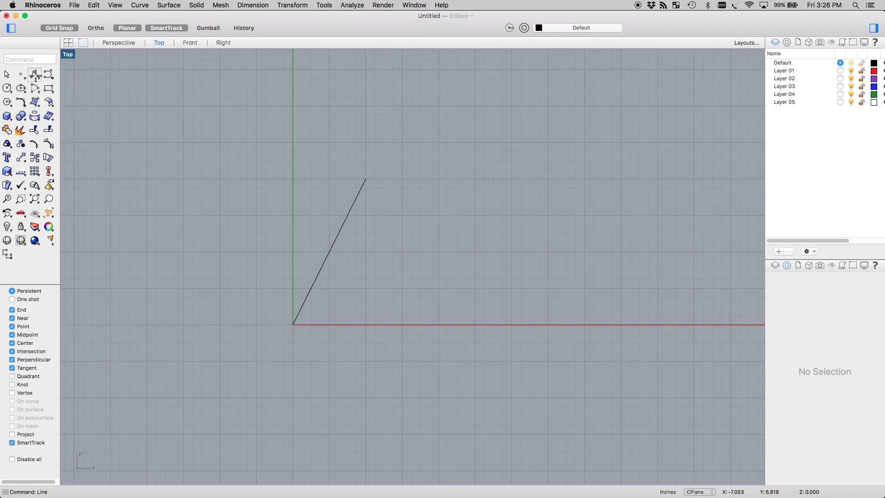
click(293, 325)
click(502, 343)
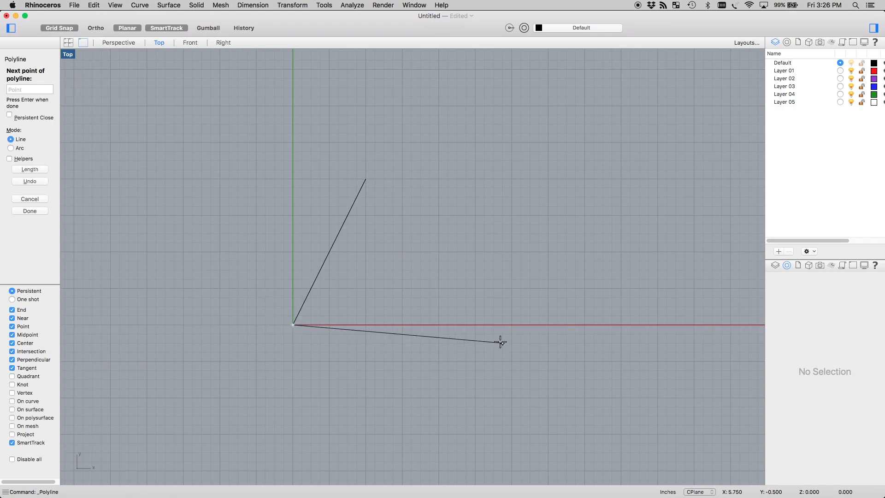
click(566, 261)
click(484, 206)
click(420, 261)
click(358, 261)
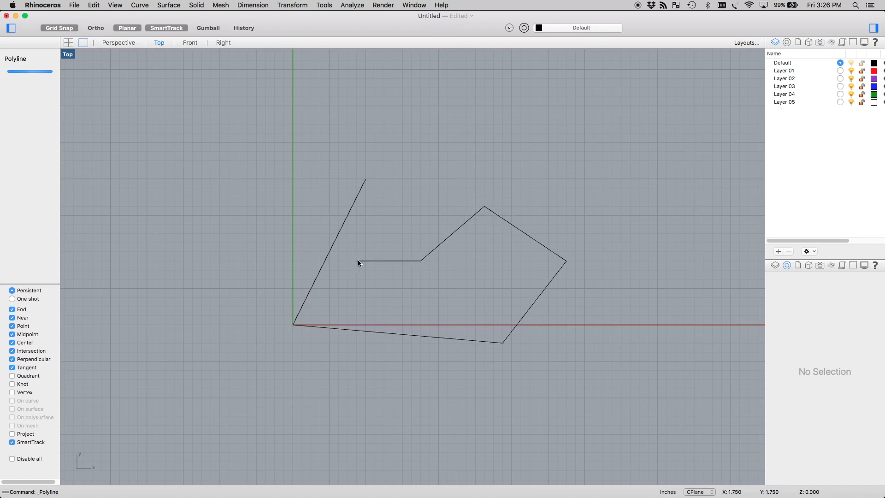
key(Return)
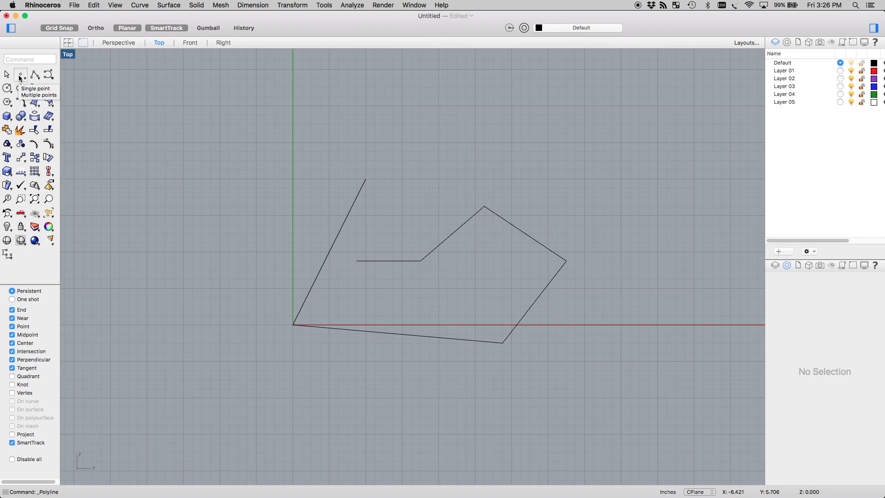
Place two single points on the Y axis, at 0,4 and 0,3
text(Point)
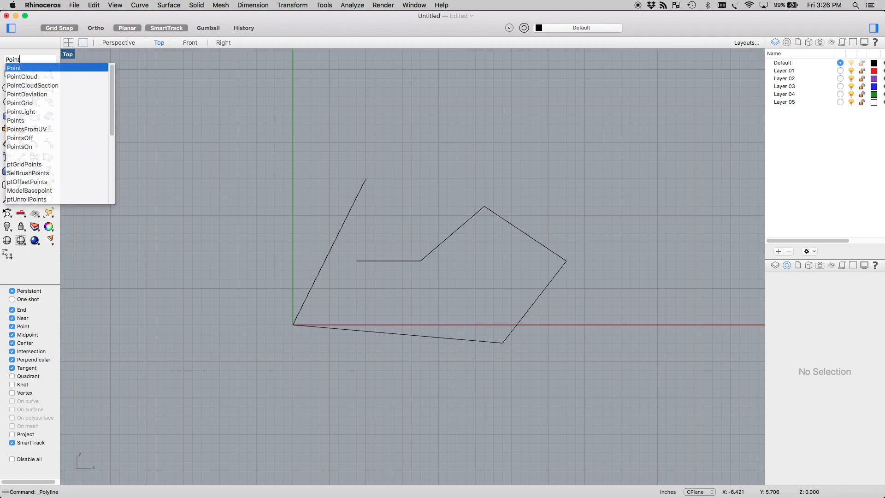
key(Return)
click(293, 179)
click(293, 179)
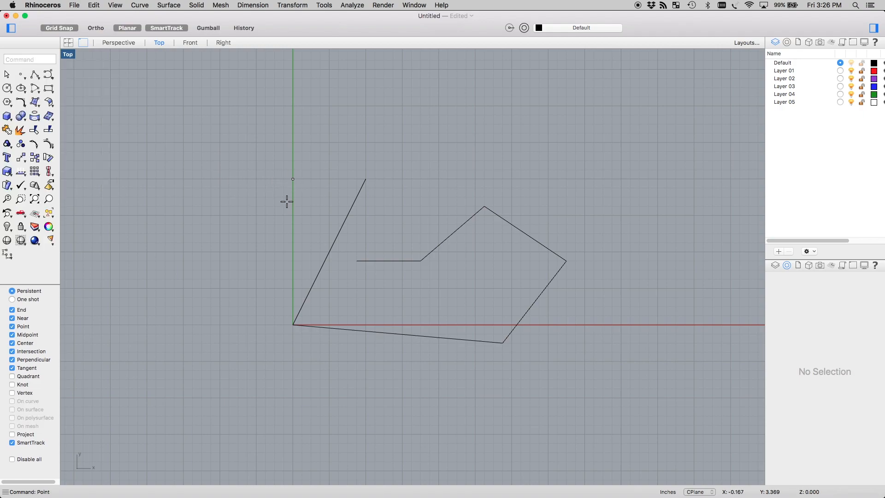
key(Return)
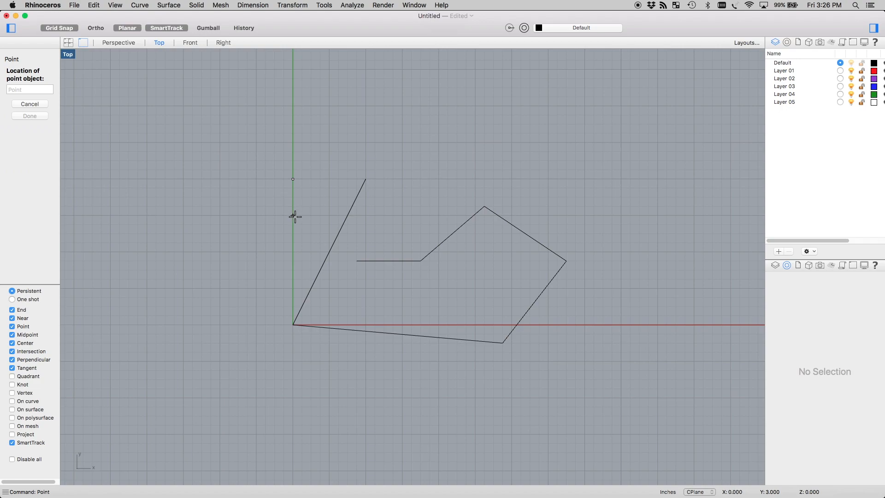
click(293, 215)
Select the line, the polyline and both points together and delete them
drag(255, 141, 347, 265)
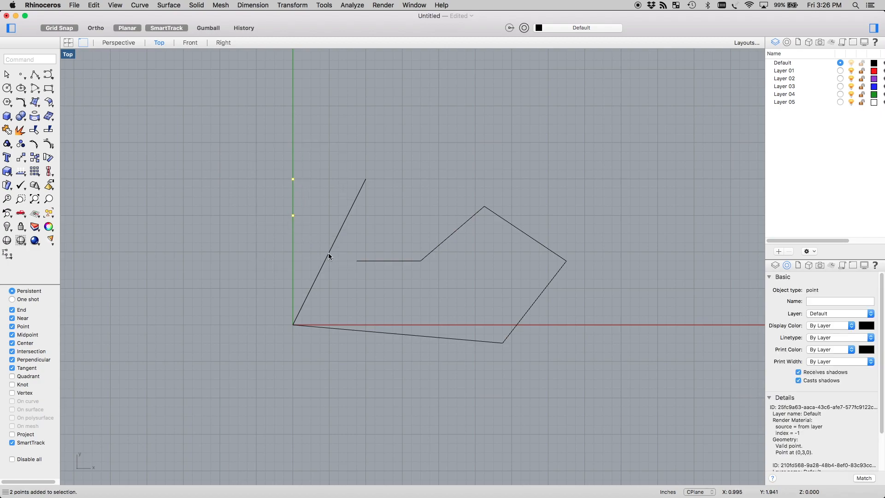
drag(574, 398, 339, 229)
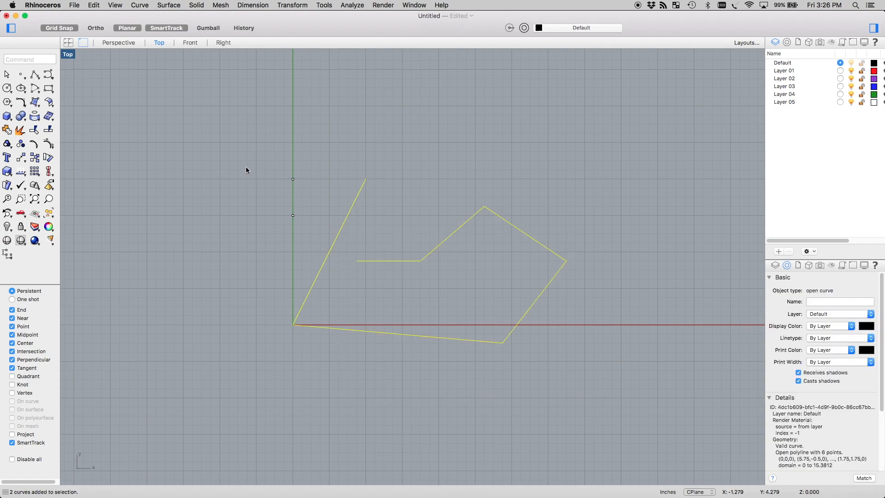
shift+drag(245, 167, 320, 241)
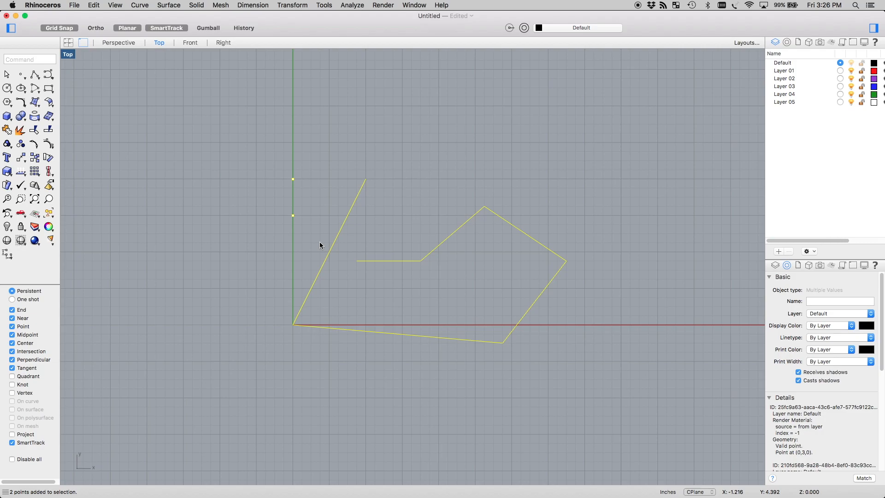
text(Delete)
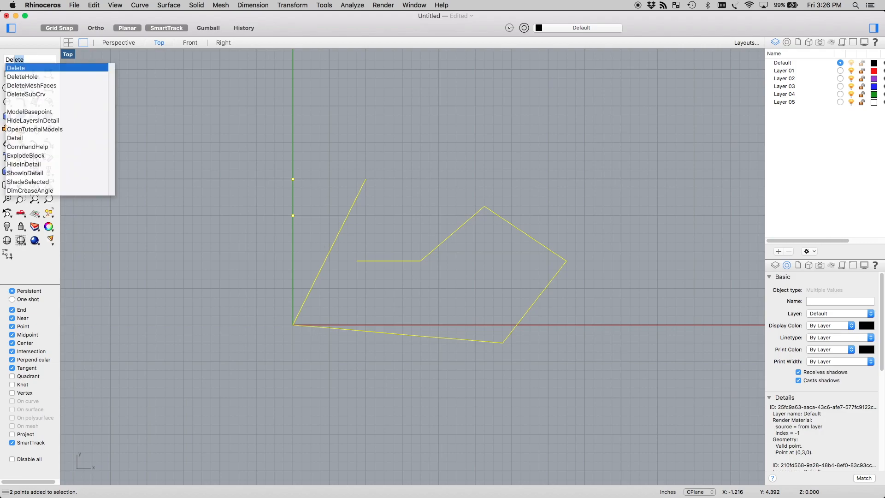
key(Return)
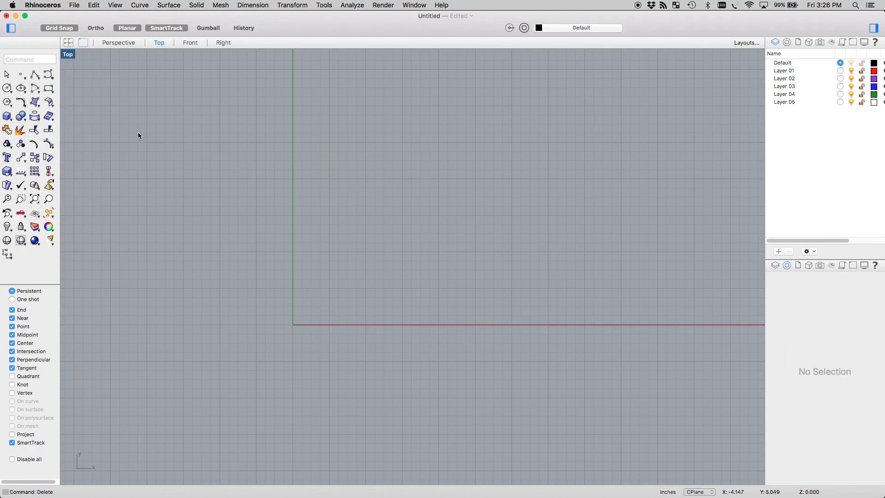
Draw a corner-to-corner rectangle from the origin to the point 4,4
click(49, 89)
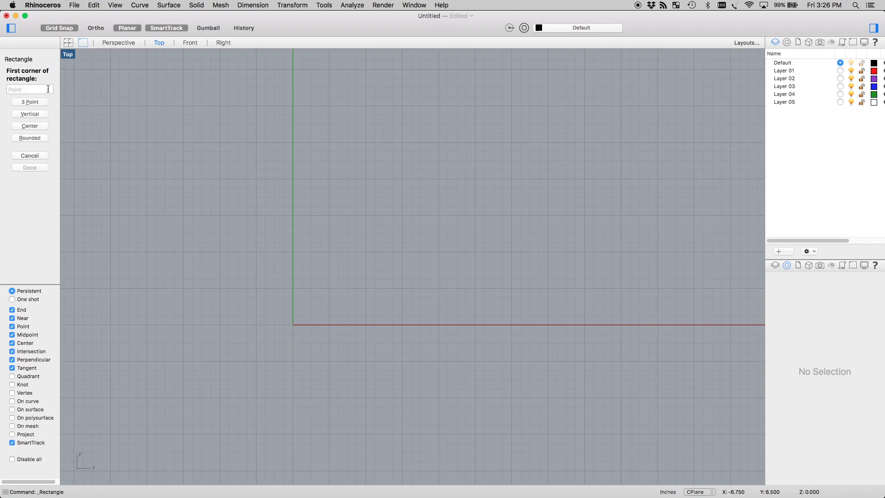
click(291, 327)
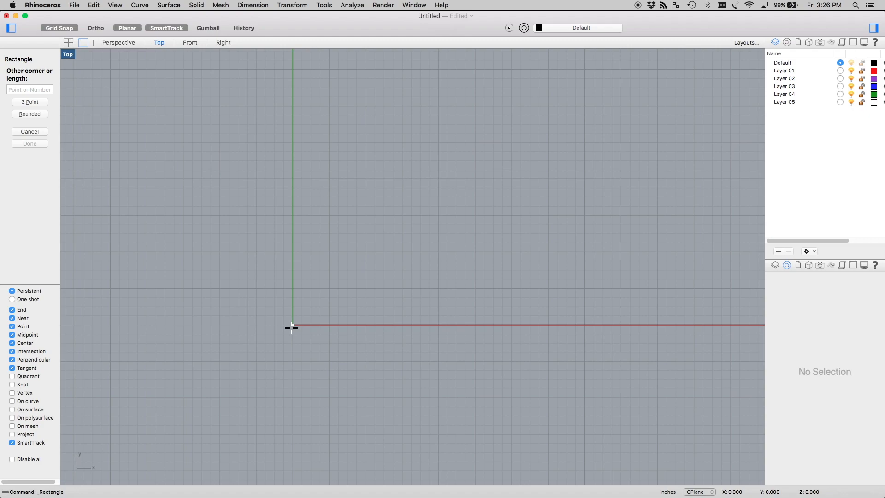
click(439, 178)
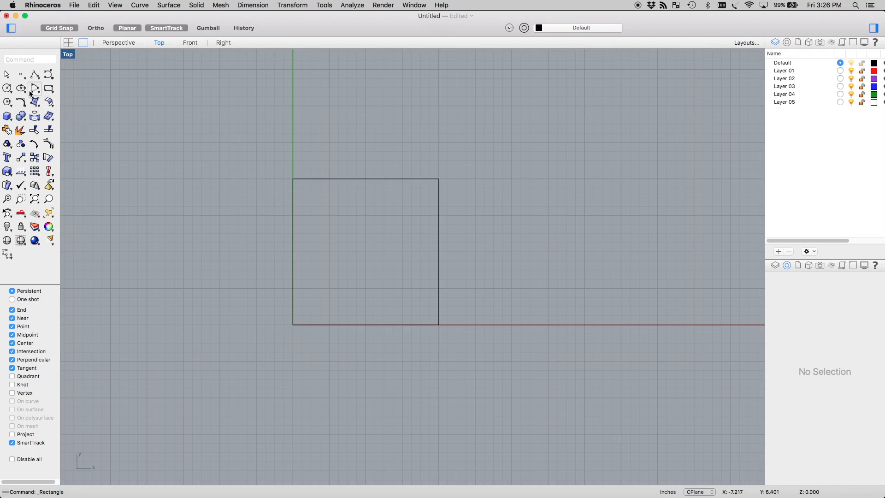
Draw a rounded rectangle from 5,0 to 8,4 with arc corners of about 0.5 inch radius, and select it
click(49, 88)
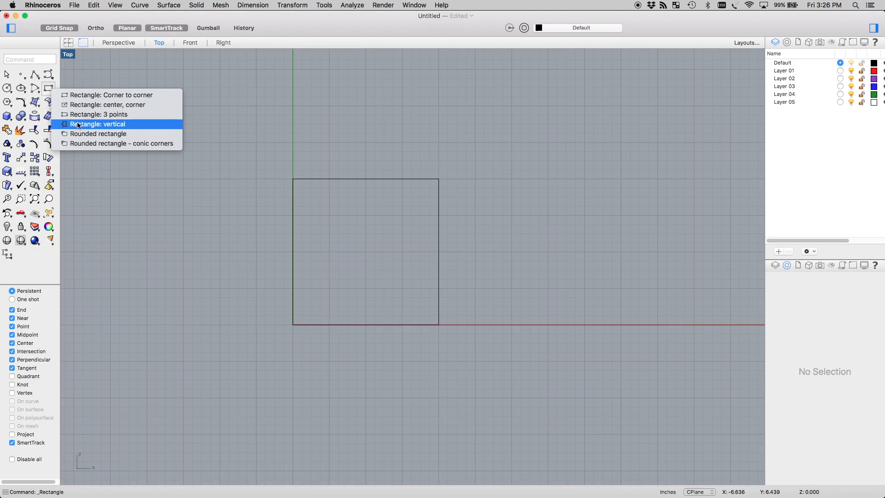
click(111, 137)
click(476, 324)
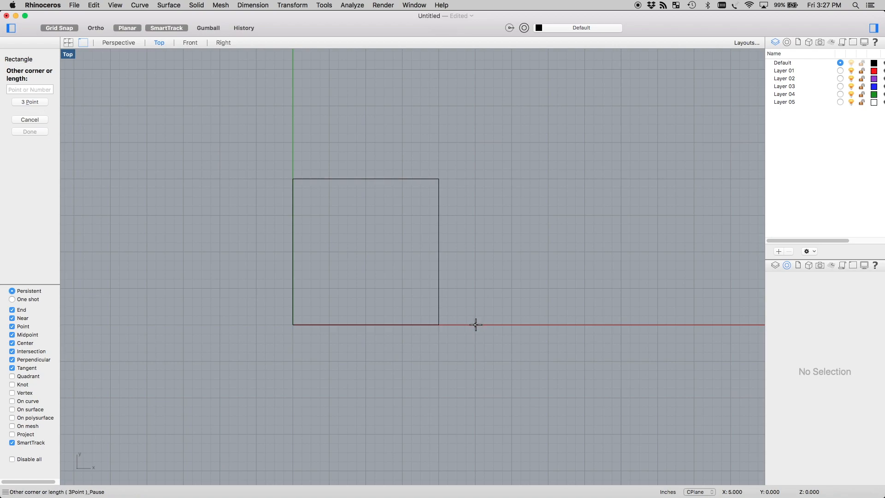
click(584, 180)
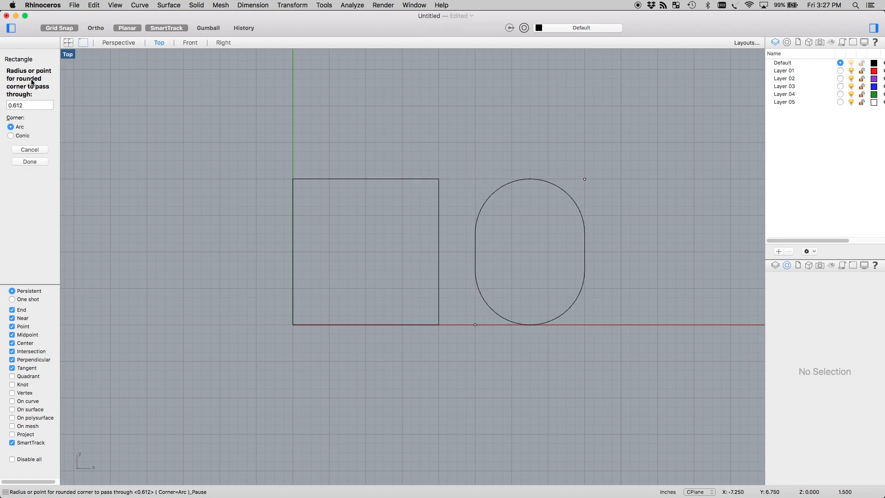
click(29, 105)
key(BackSpace)
key(BackSpace)
key(BackSpace)
text(2)
key(Return)
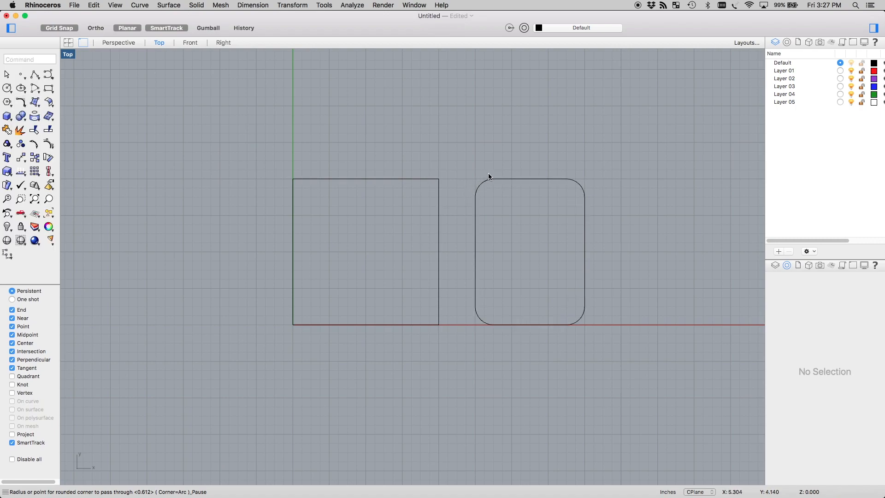
click(481, 186)
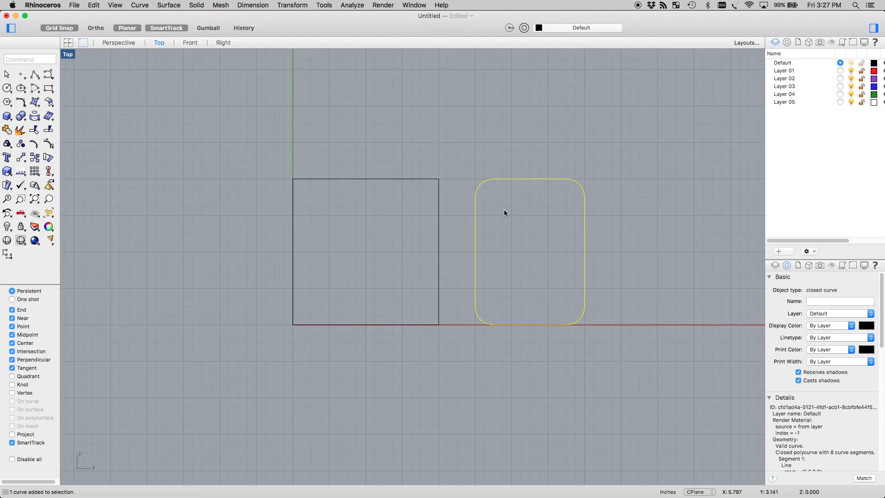
Explode the rounded rectangle and select its arc and line segments, first one at a time, then several at its lower right
text(Explode)
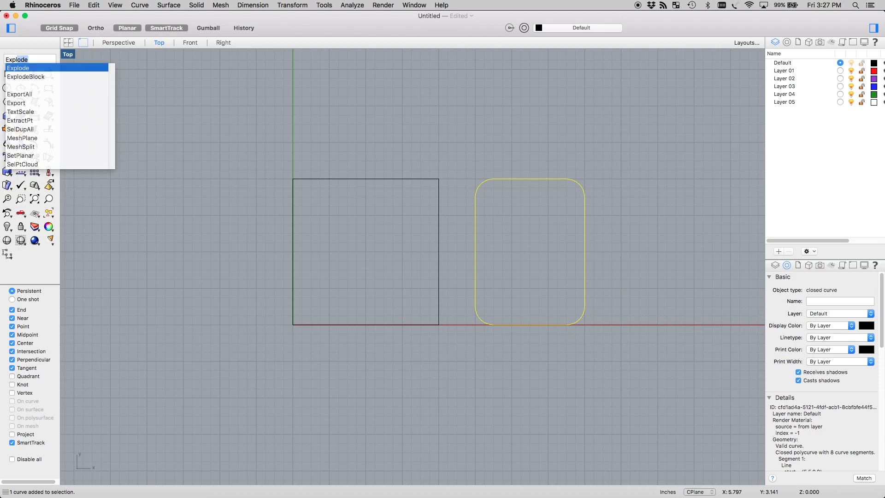
key(Return)
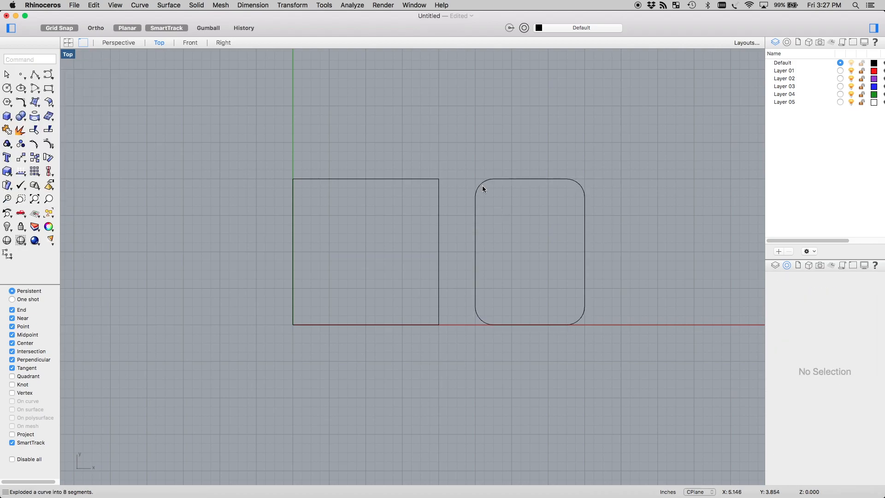
click(482, 186)
click(507, 179)
click(578, 185)
click(583, 228)
click(579, 319)
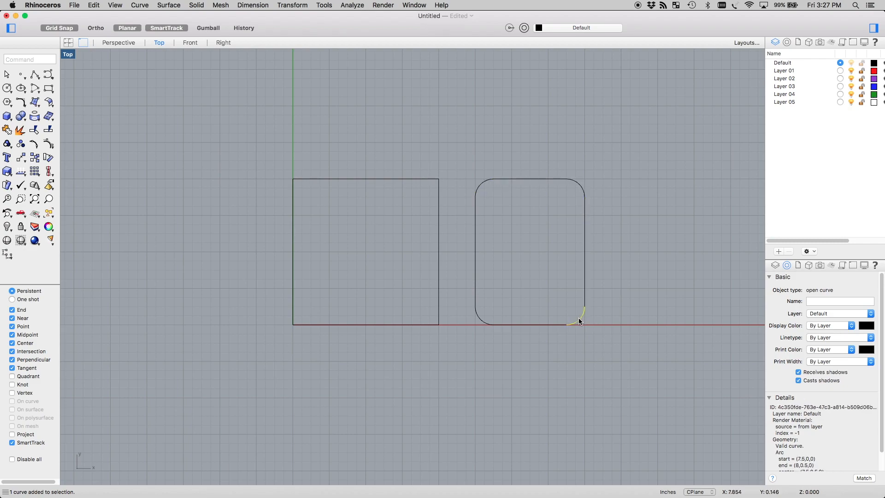
click(596, 351)
drag(596, 351, 520, 253)
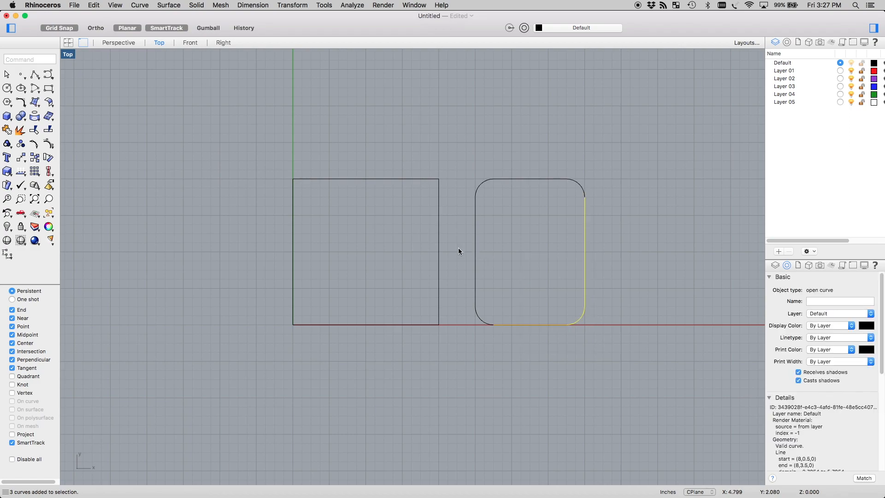
Explode the 4-inch square and select its upper and right edges separately
click(438, 248)
text(Explode)
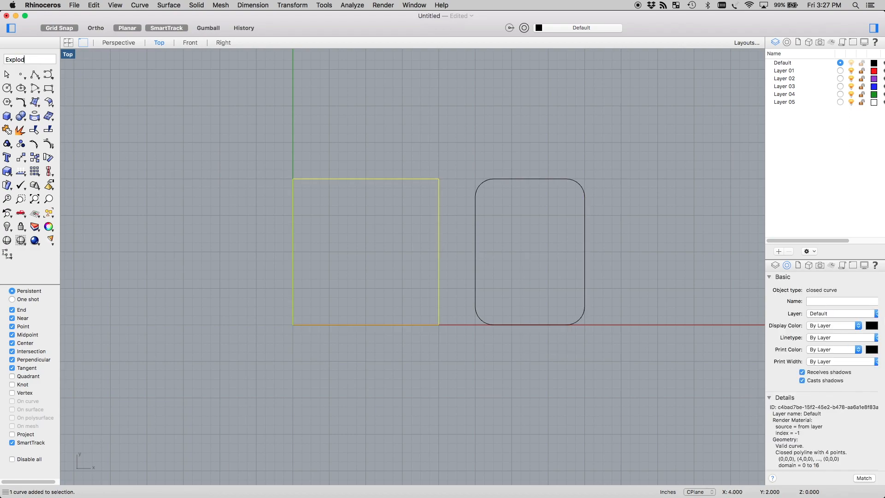
key(Return)
click(404, 178)
click(439, 203)
click(456, 235)
Select all rounded-rectangle segments plus every square edge except the left one, and join them
drag(671, 362, 396, 169)
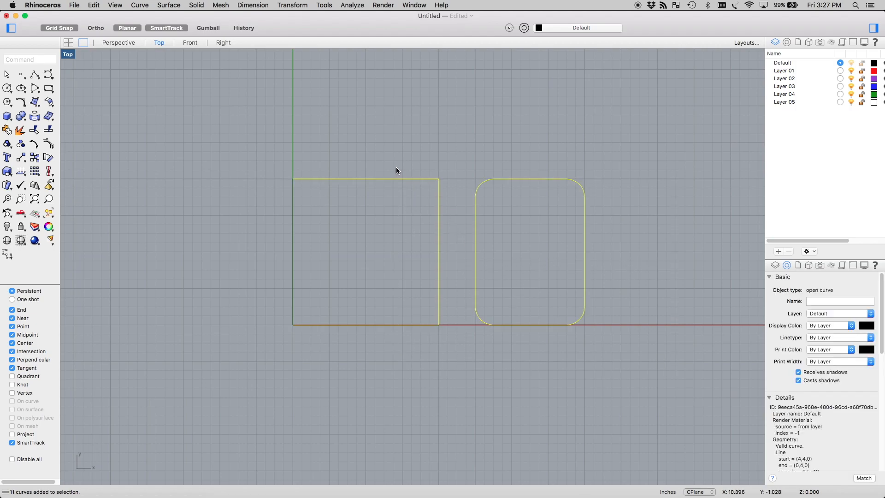
text(Join)
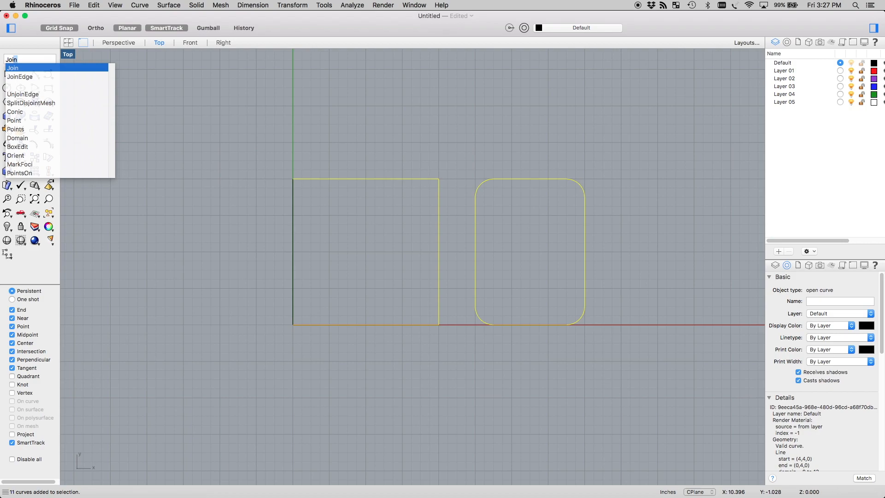
click(74, 67)
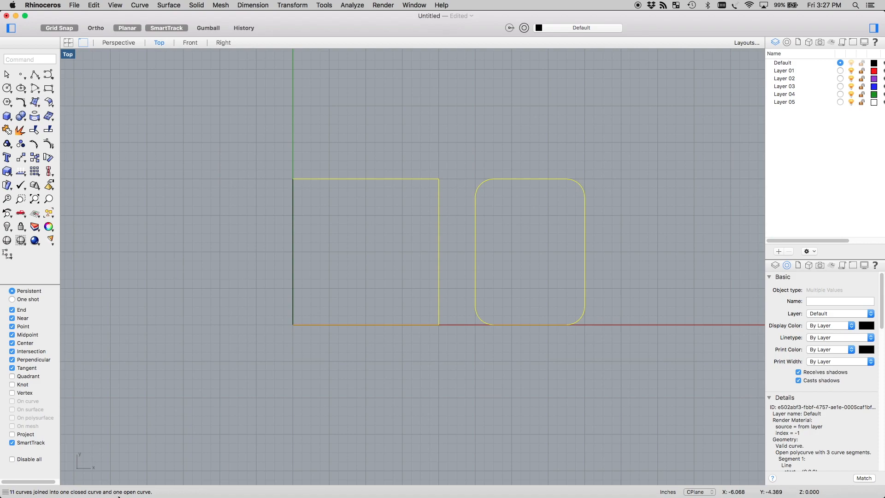
Check the joined shapes by selecting the rounded rectangle, the three-sided square outline and the separate left edge in turn
click(306, 417)
click(477, 284)
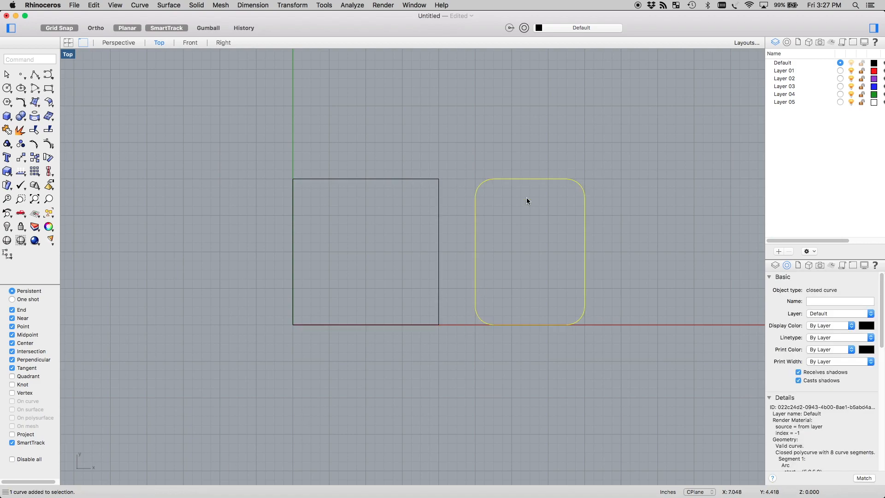
click(418, 179)
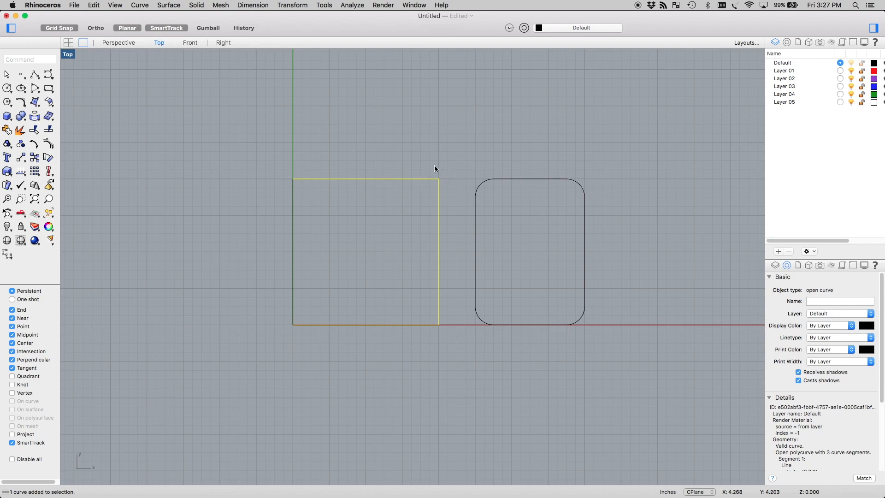
click(290, 267)
click(291, 264)
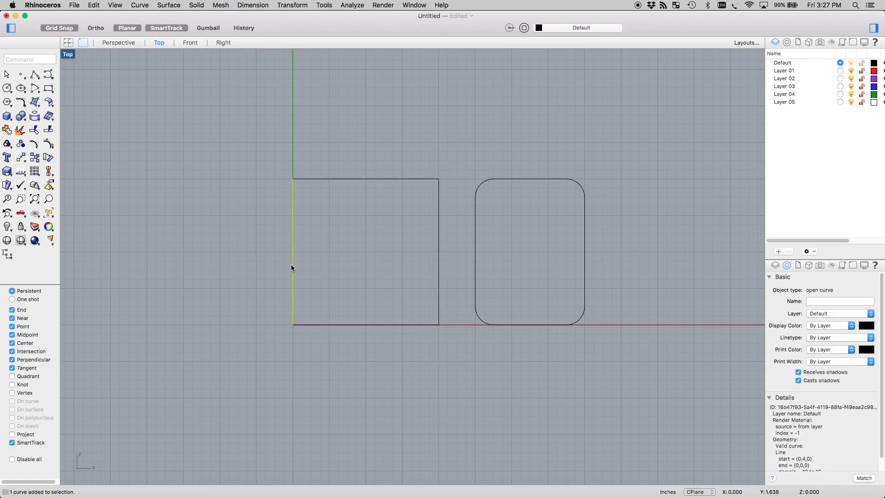
click(360, 271)
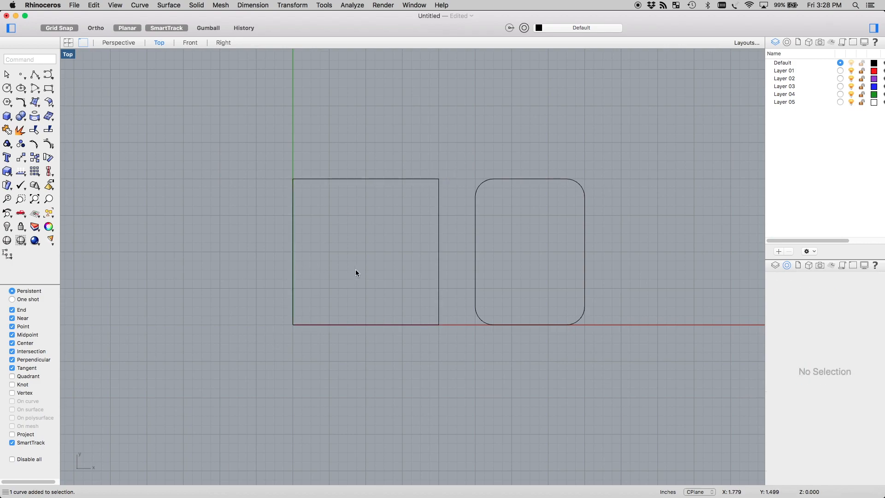
Draw a center-radius circle centered in the square at 2,2, reaching the midpoint of its upper edge
click(7, 88)
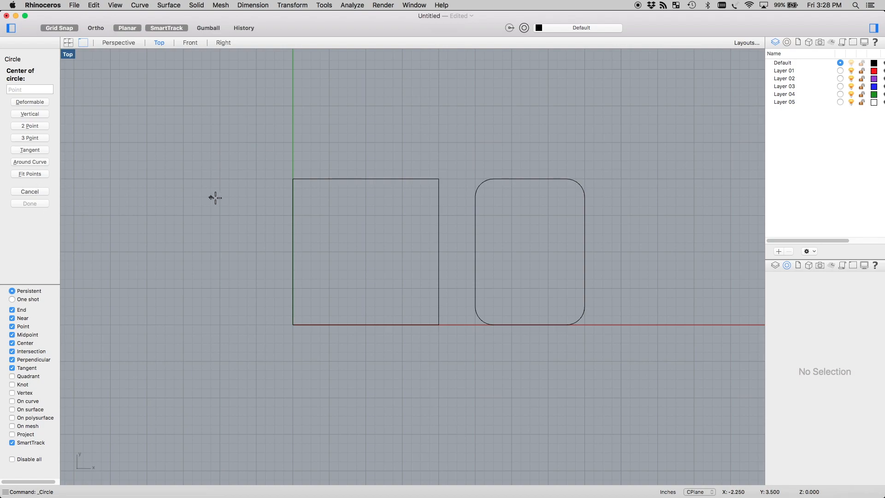
click(366, 252)
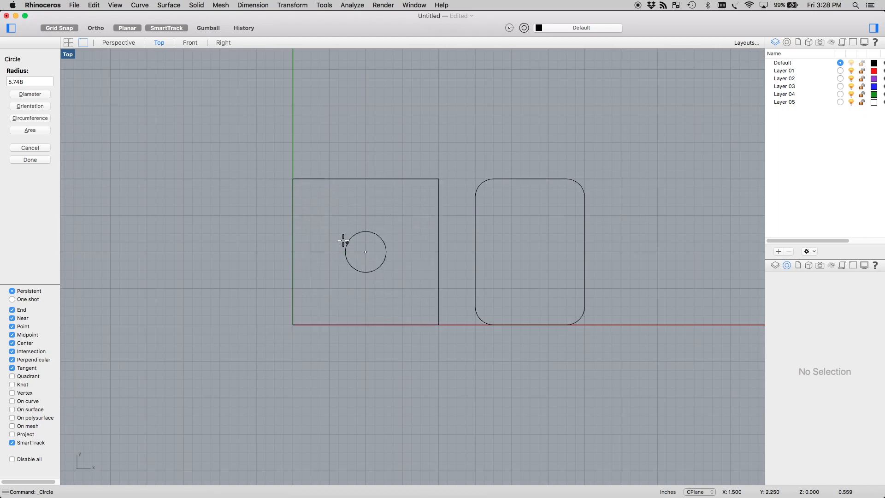
click(365, 180)
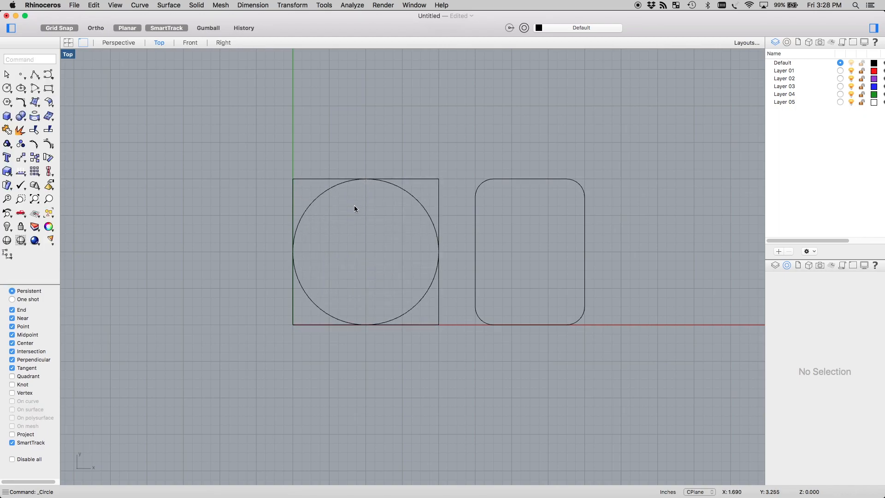
Draw a three-point circle through about 2.5,5.75, 1.5,2.5 and 7.25,6, overlapping the other shapes
click(5, 88)
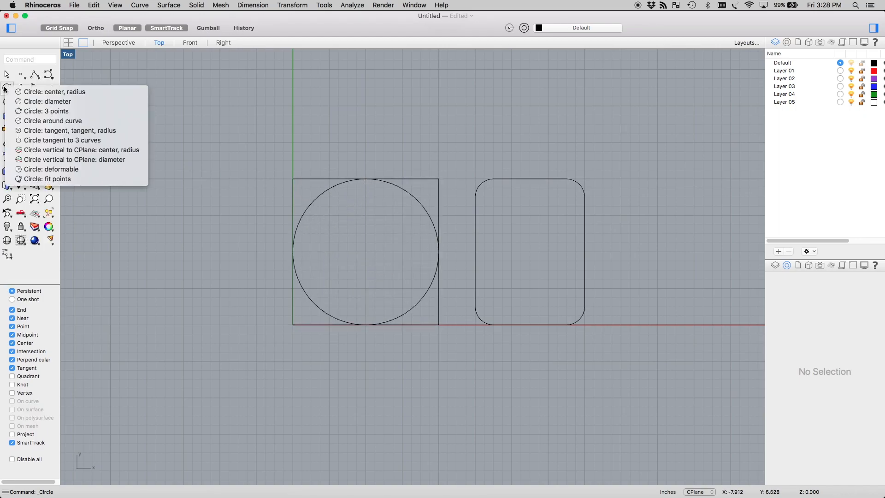
click(24, 111)
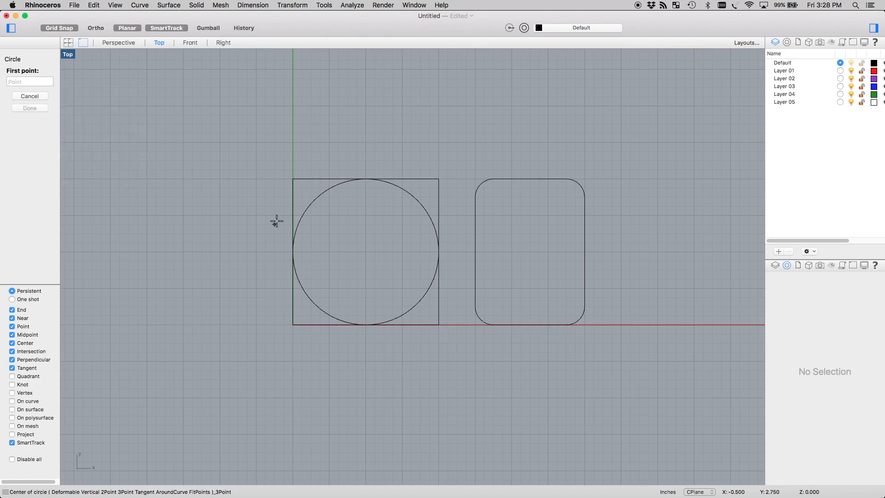
click(384, 114)
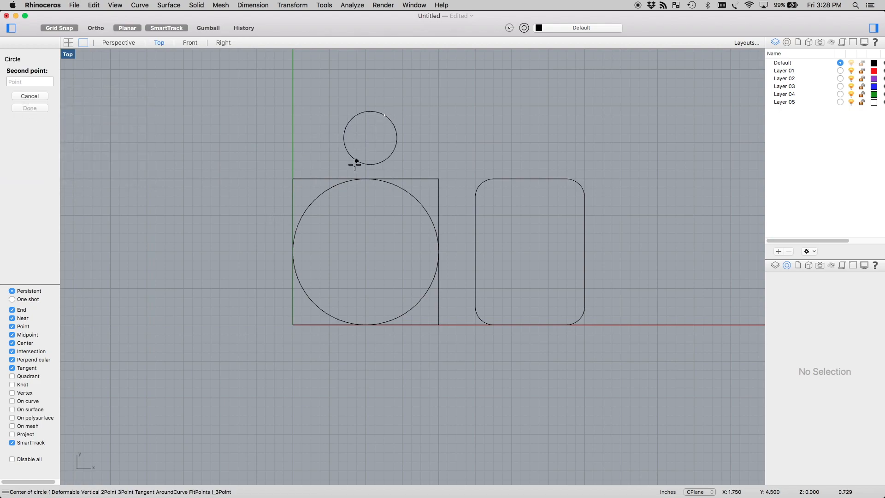
click(347, 233)
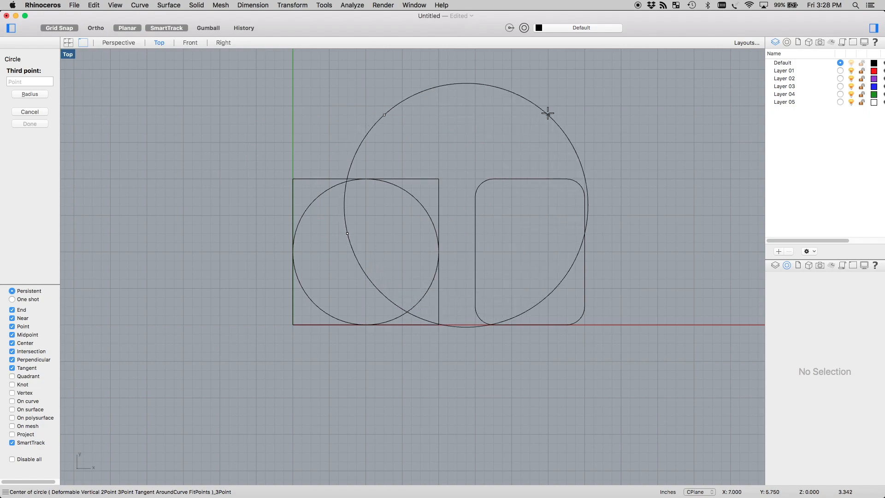
click(558, 106)
Select every curve in the Top view and delete them all
key(super+a)
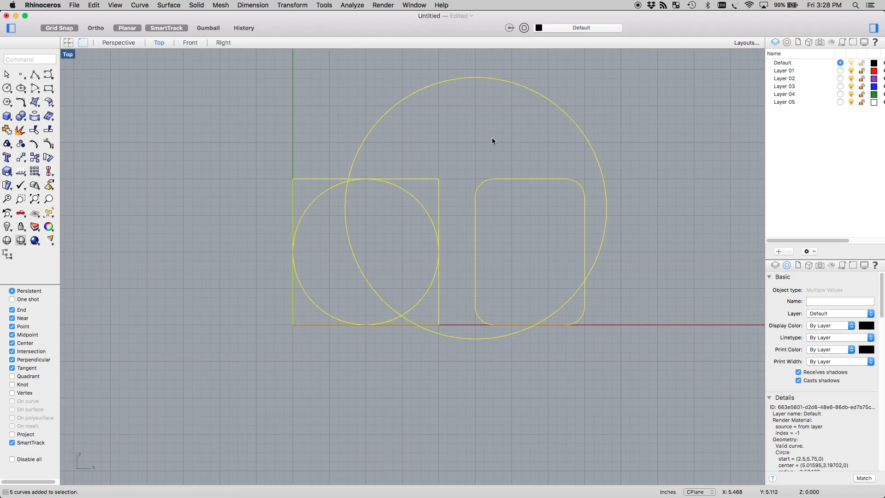
key(Delete)
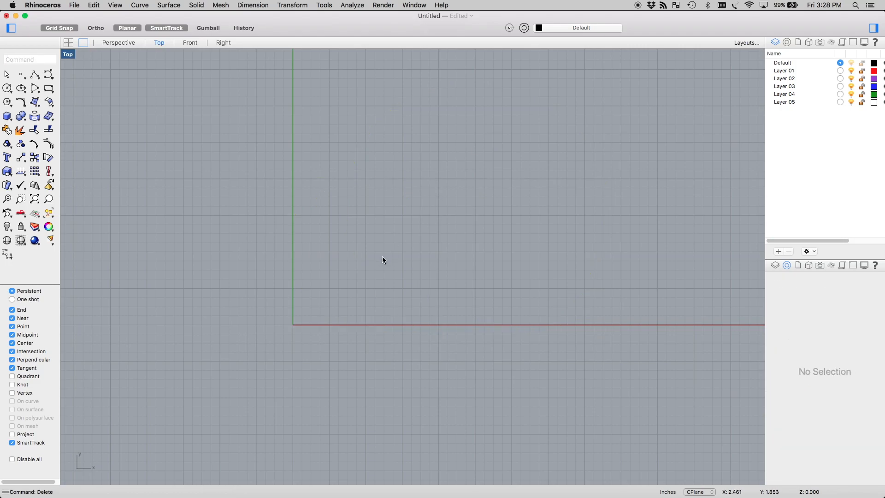
Draw a closed, irregular degree 3 control-point curve that starts and ends at the origin, using twelve control points around it
click(48, 75)
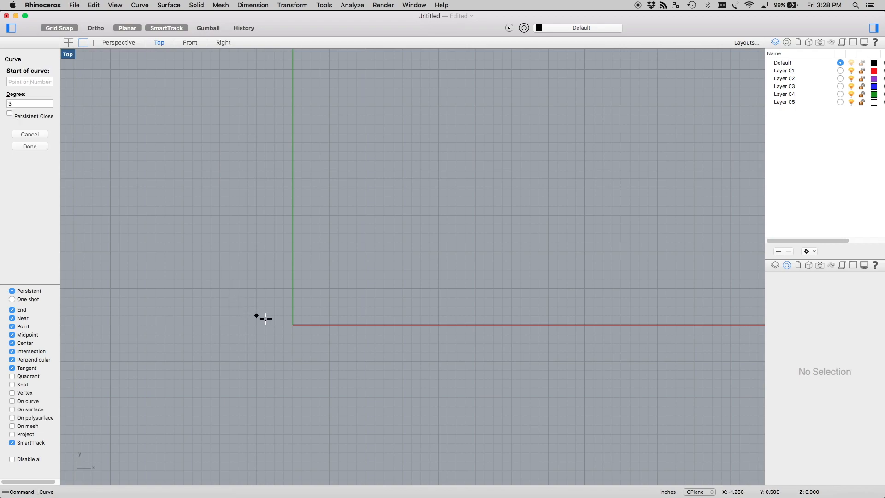
click(291, 324)
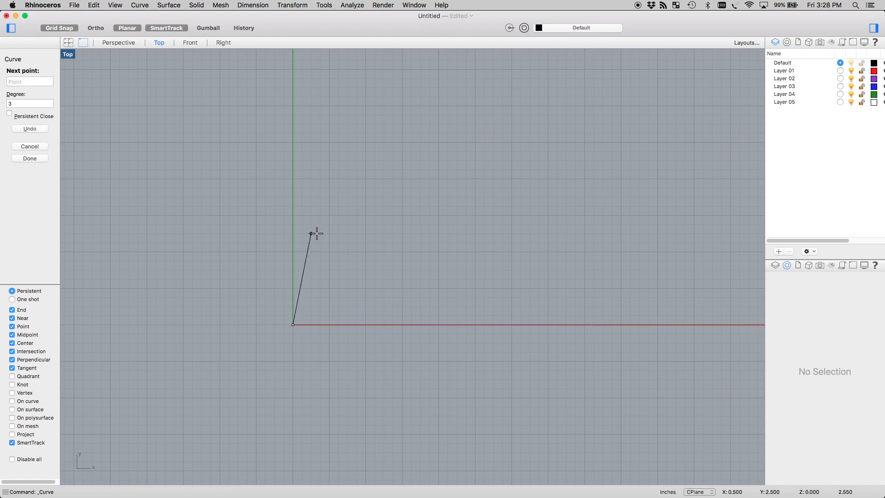
click(329, 215)
click(401, 216)
click(466, 252)
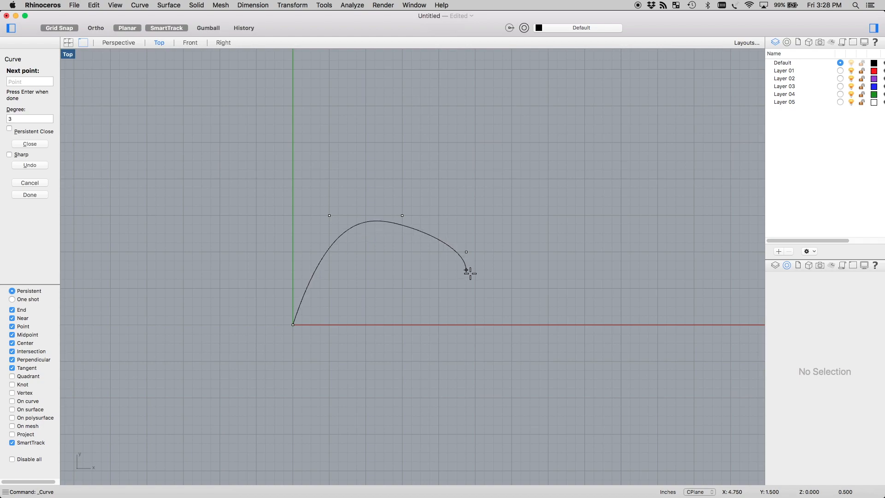
click(474, 306)
click(420, 379)
click(338, 397)
click(375, 434)
click(301, 452)
click(302, 370)
click(247, 370)
click(247, 288)
click(294, 324)
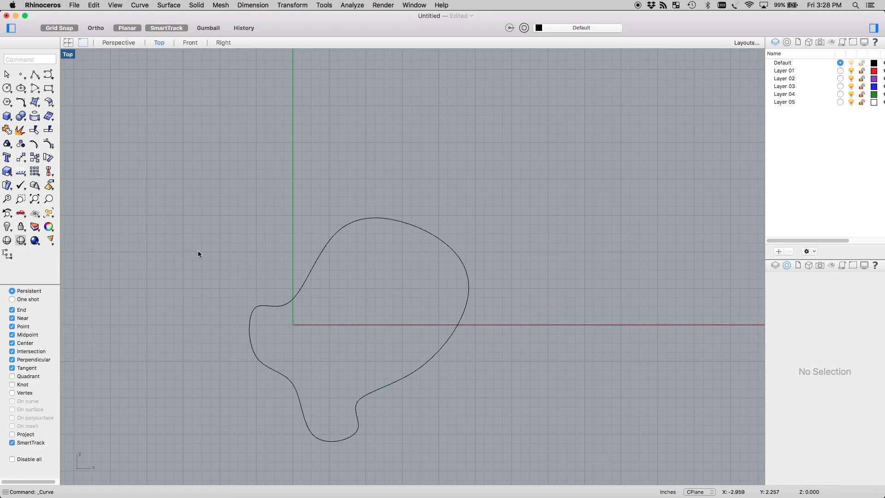
Turn on the control points of the closed freeform curve
click(267, 304)
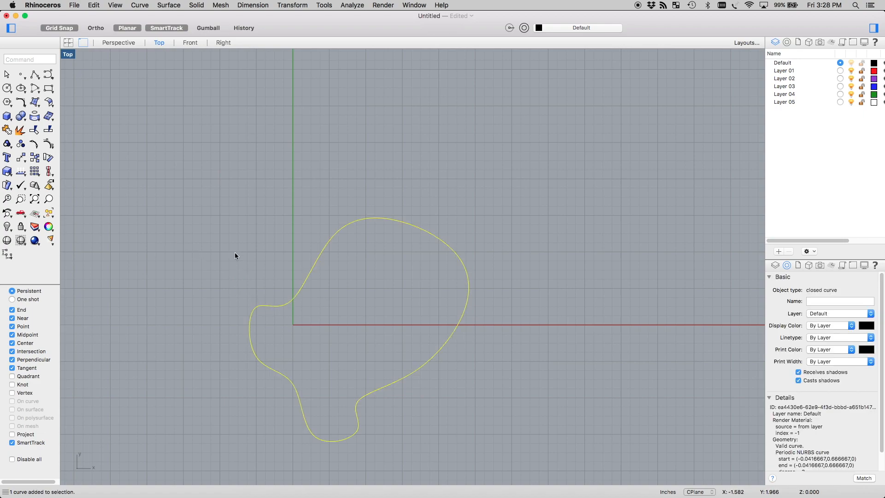
text(PointsOn)
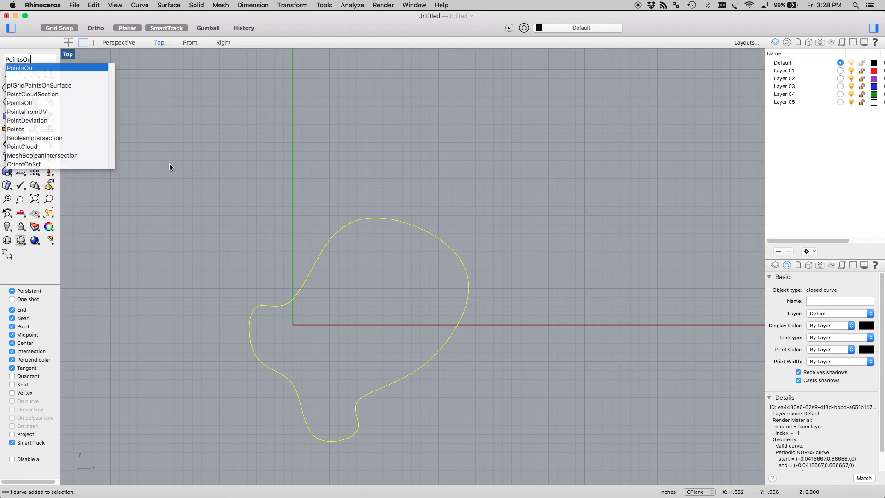
key(Return)
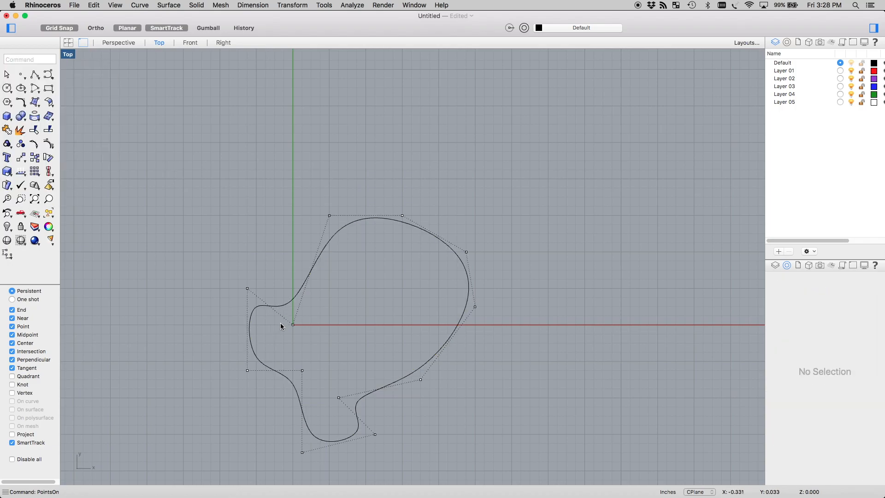
Move the control point at the origin to about 2,-1.25, the one at 3,3 to 4.25,4.5 and the one at 5,0.5 to 2.25,1.25; hide the points
drag(292, 325, 366, 370)
drag(402, 216, 448, 160)
drag(475, 306, 376, 279)
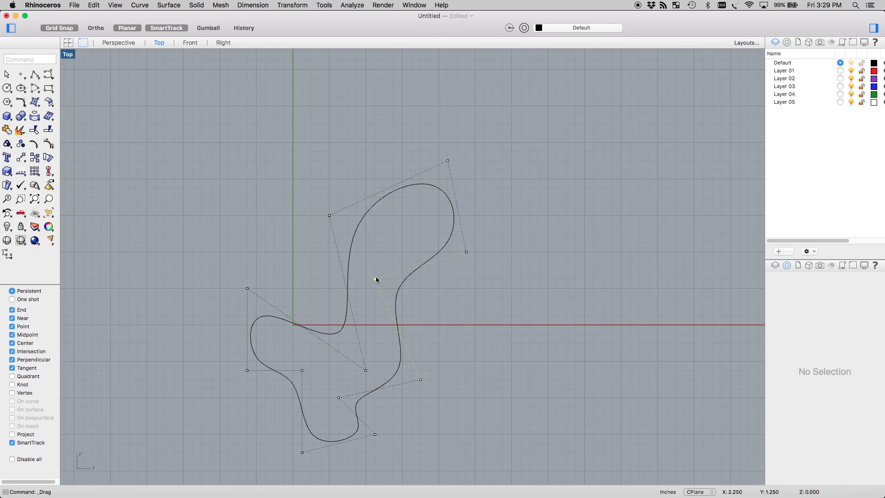
key(Escape)
Draw a horizontal line across the curve's upper lobe from about -0.5,2 to 5.5,2
text(line)
key(Return)
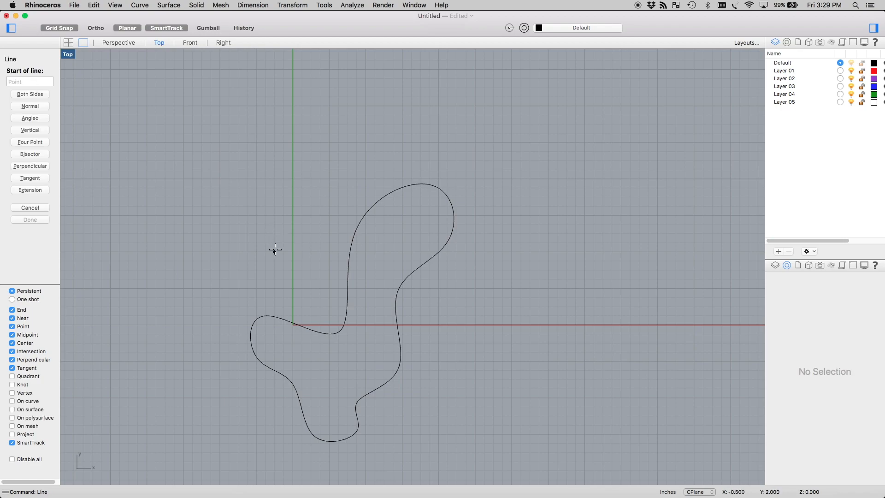
click(275, 249)
click(494, 252)
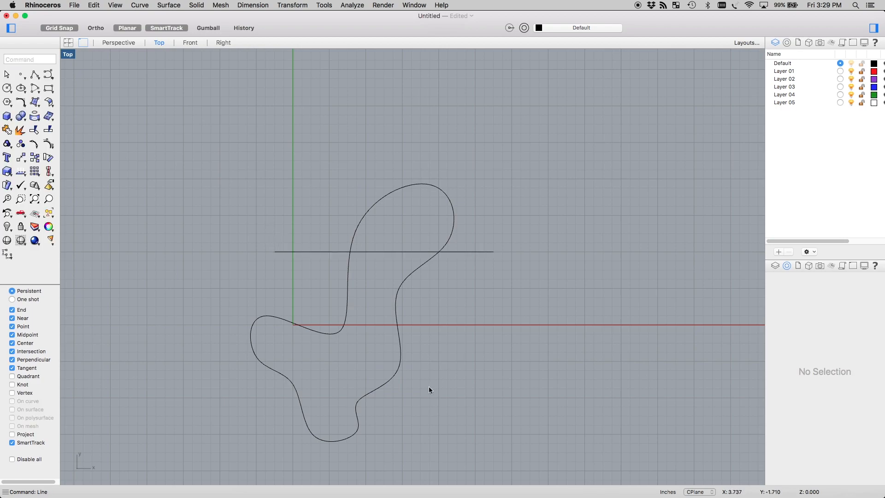
Split the closed freeform curve, using the horizontal line as the cutting object
text(Split)
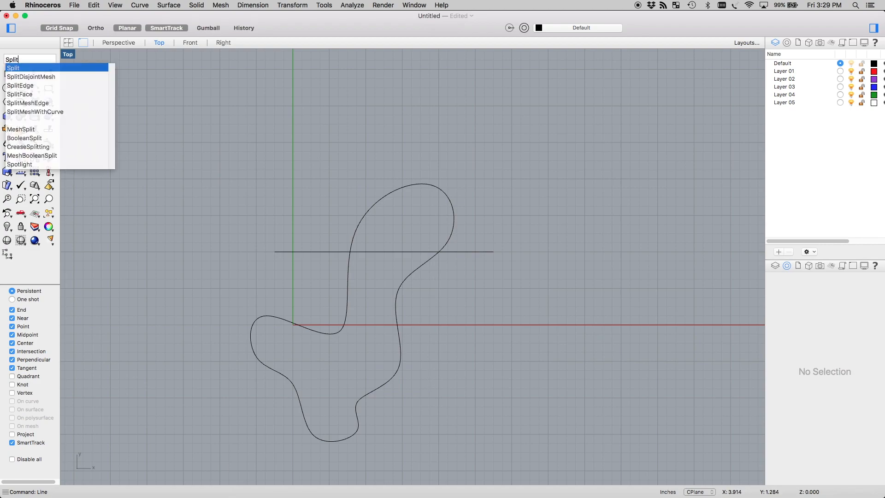
key(Return)
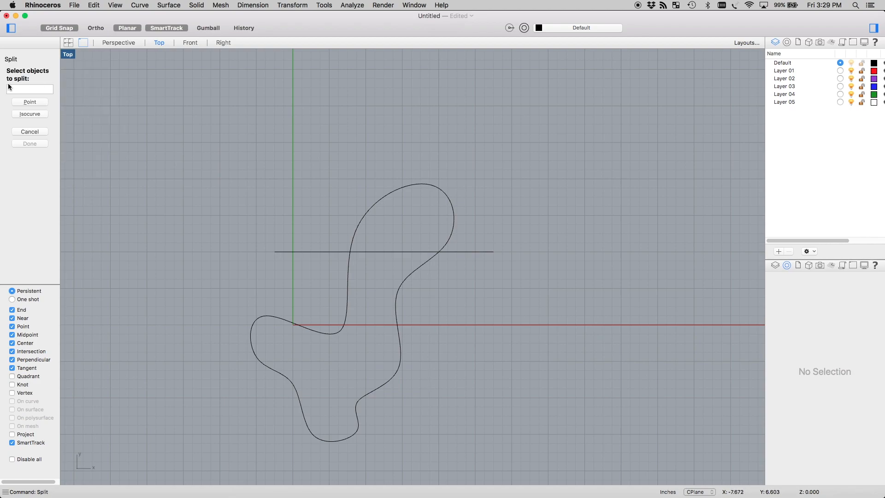
click(400, 187)
key(Return)
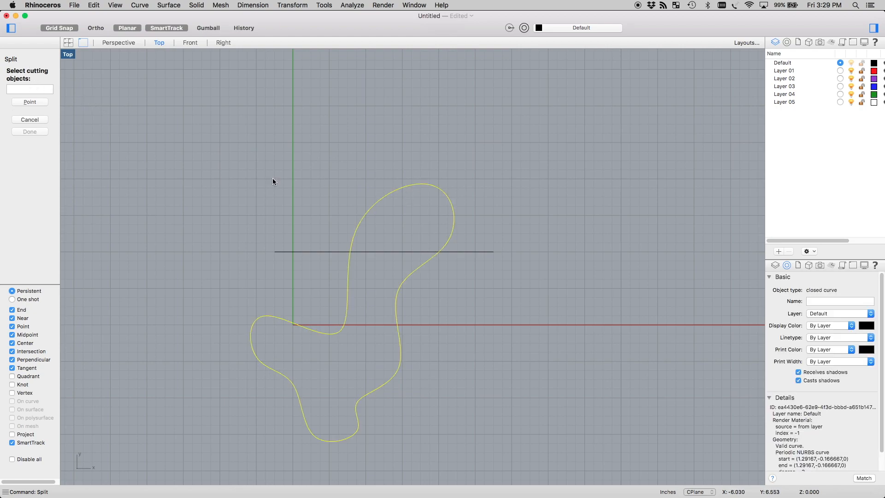
click(375, 251)
key(Return)
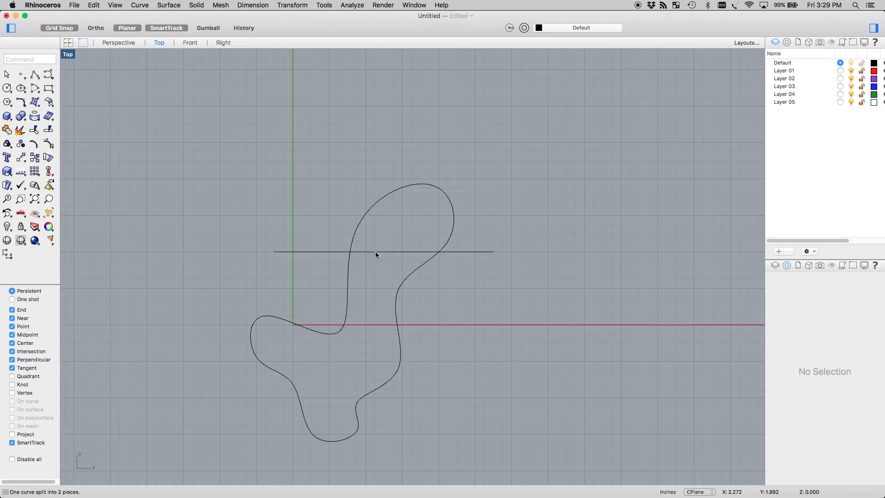
Select the two pieces of the split curve and the horizontal line in turn to examine how they are separated
click(358, 225)
click(349, 270)
click(353, 239)
click(348, 272)
click(370, 252)
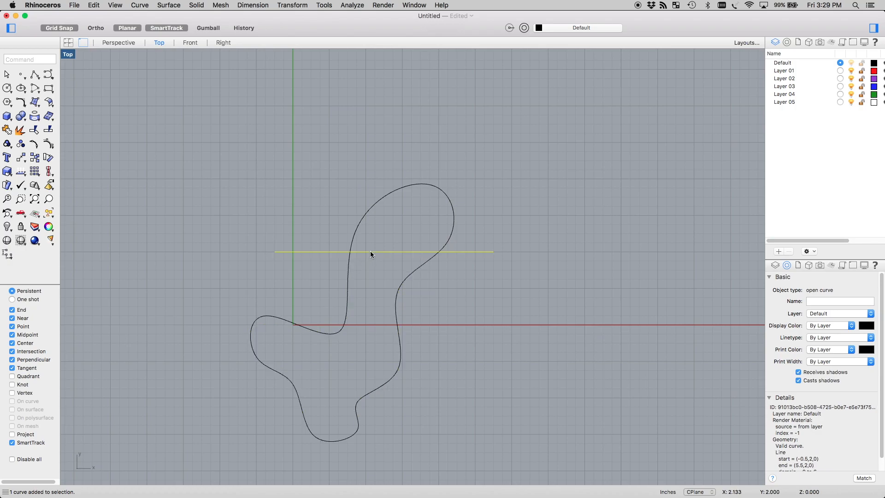
click(369, 272)
Trim off both ends of the horizontal line that extend outside the freeform shape, using the upper lobe curve as the cutting object
text(Trim)
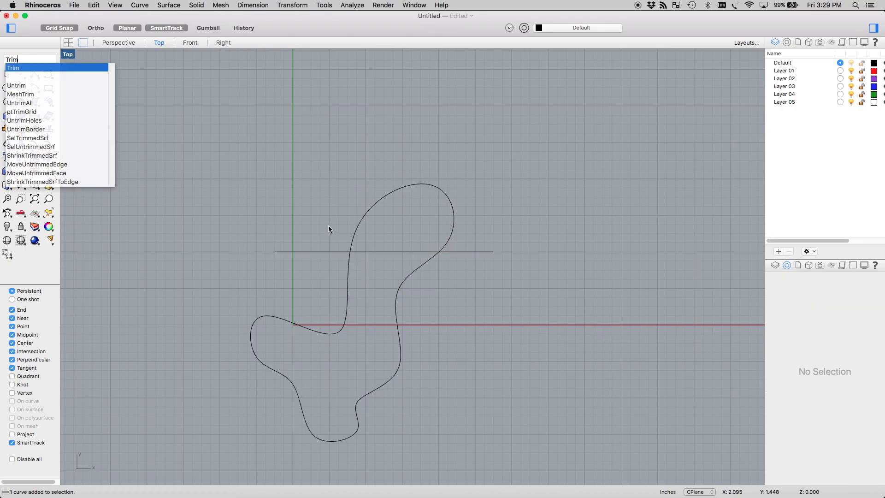
key(Return)
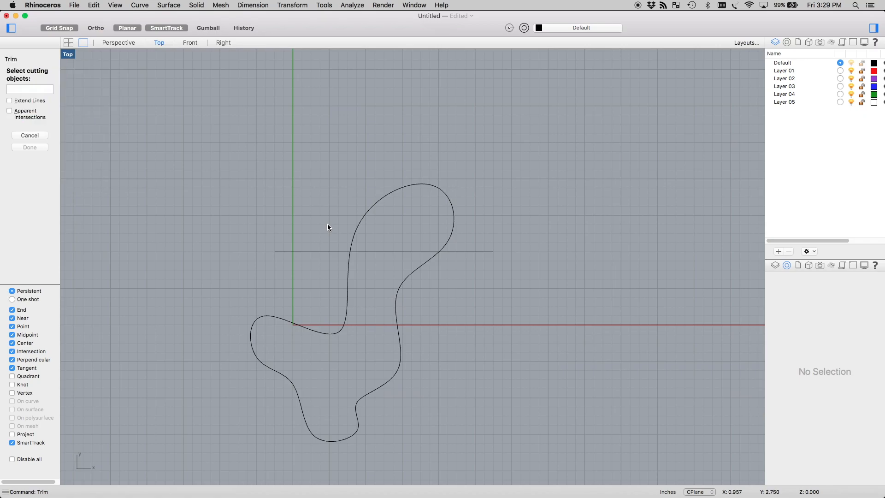
click(358, 223)
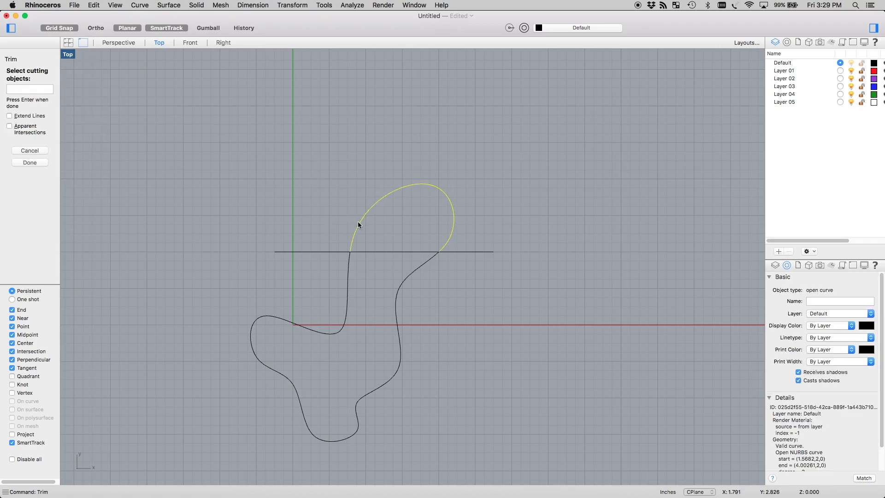
key(Return)
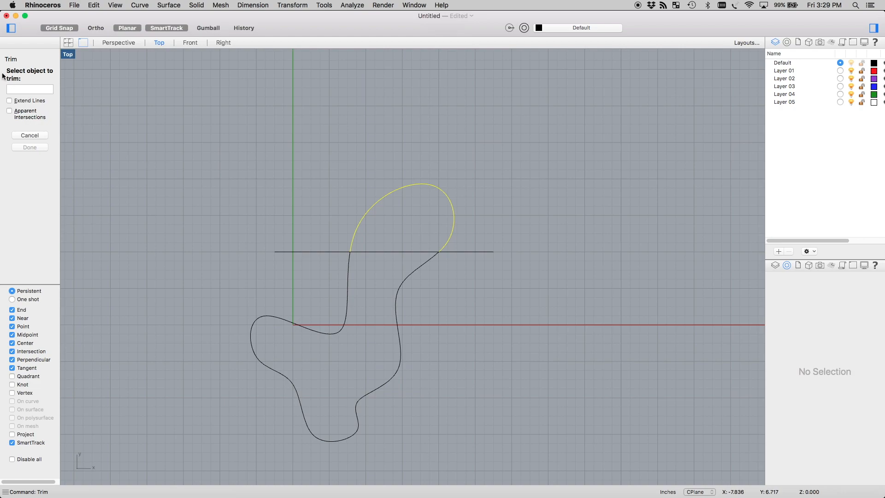
click(311, 252)
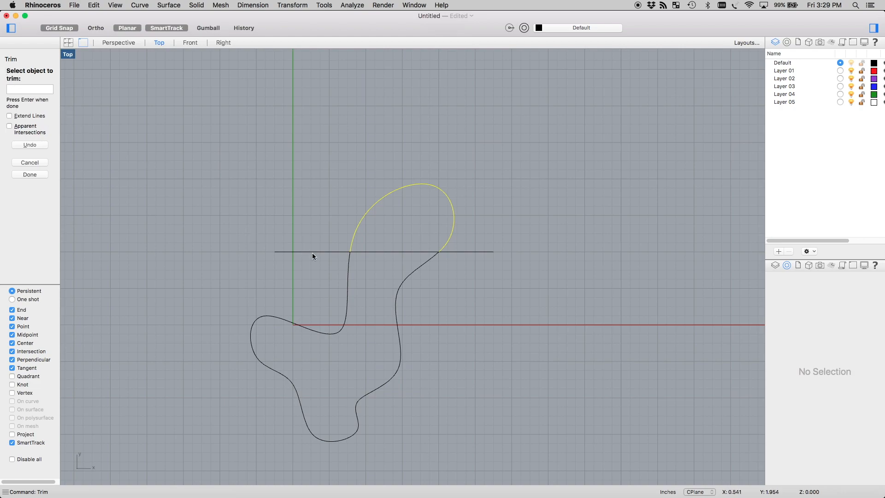
click(473, 253)
key(Return)
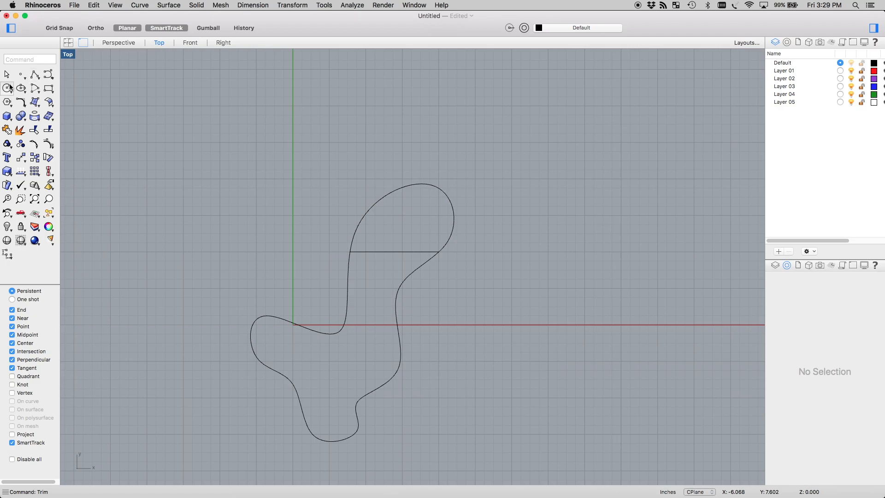
Turn on grid snap while trying out point placement, leaving the Point command without placing a point
click(21, 74)
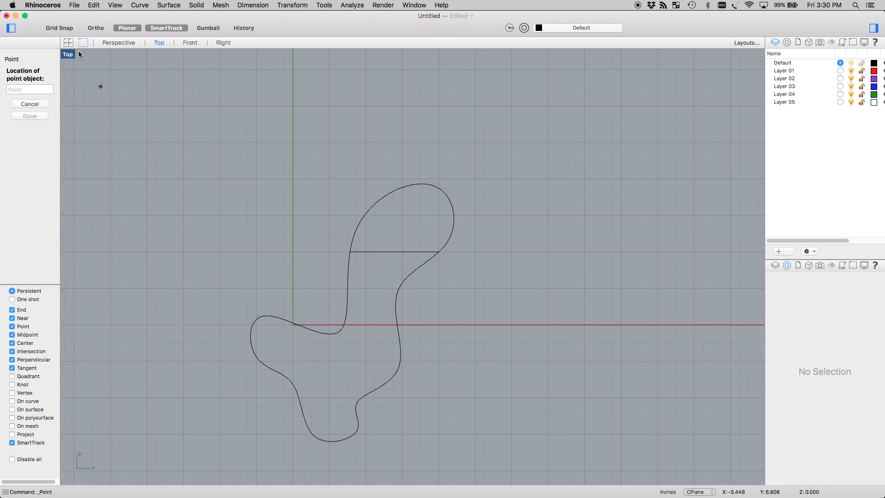
click(62, 27)
key(Escape)
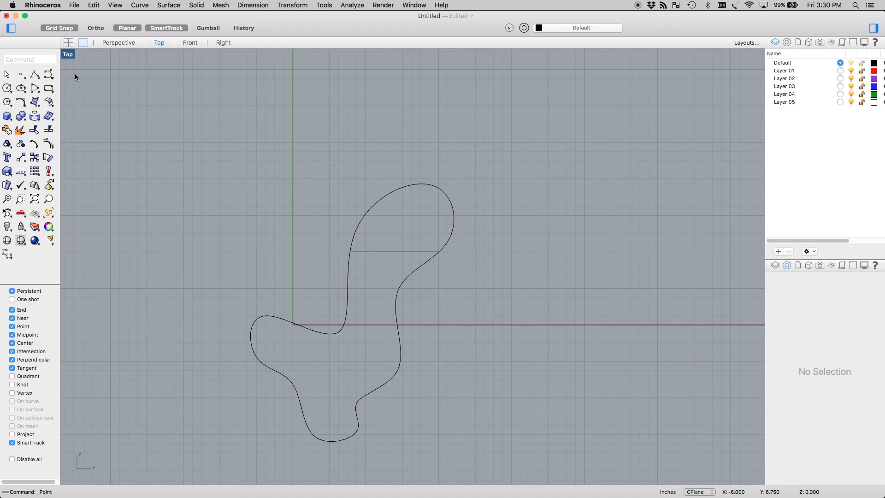
Draw a horizontal line 0.5 inches long from -4,5 to -4.5,5, switching Ortho on and off while drawing it
text(line)
key(Return)
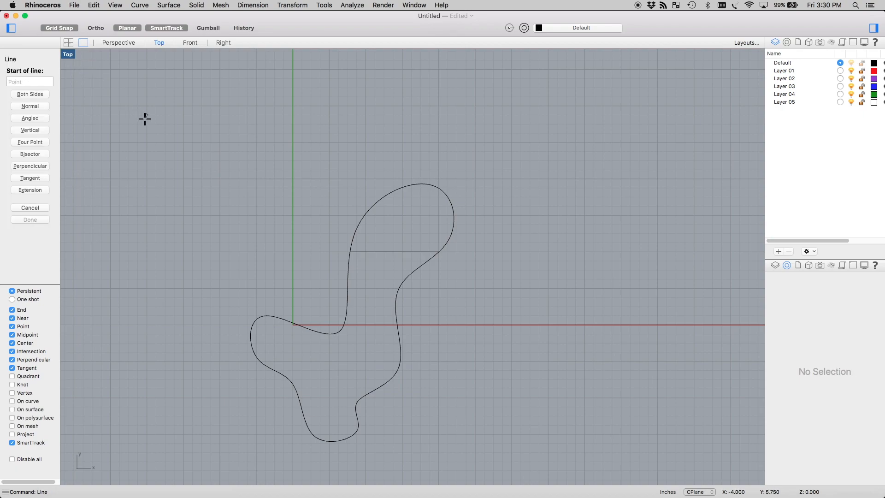
click(147, 142)
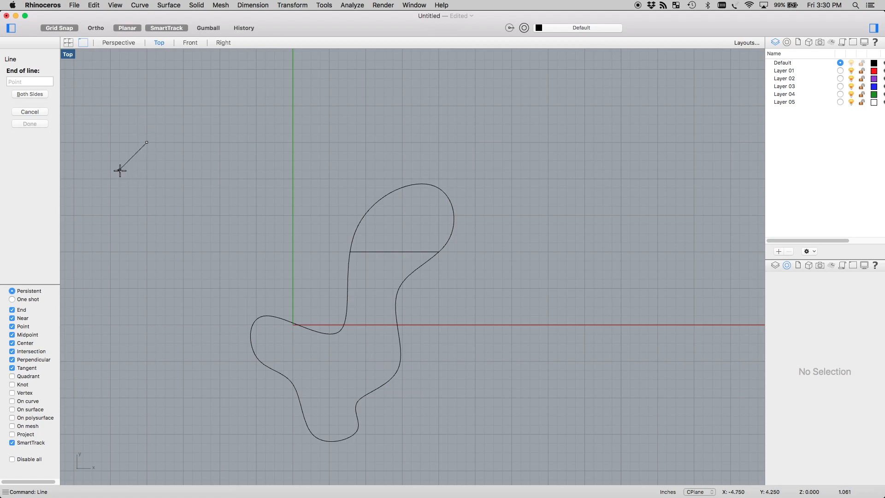
click(97, 27)
click(91, 27)
click(129, 142)
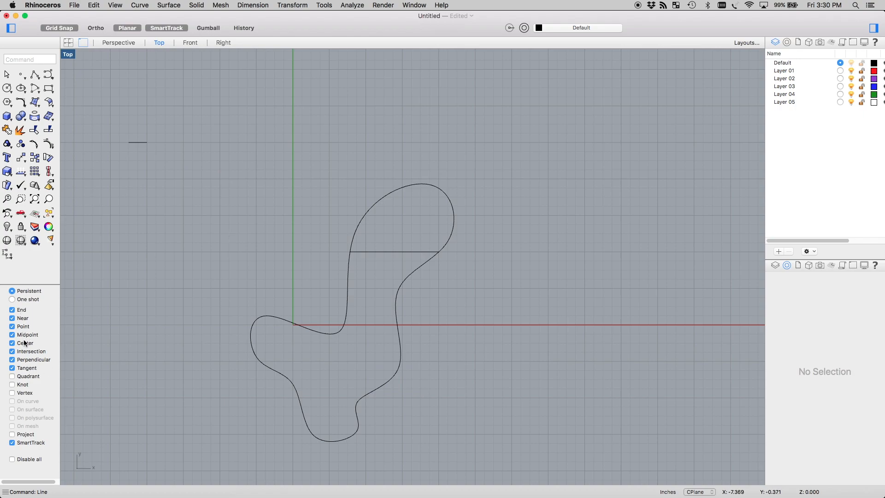
Disable the End, Near, Point, Midpoint, Center, Intersection, Perpendicular and Tangent object snaps
click(12, 309)
click(12, 318)
click(12, 327)
click(12, 334)
click(12, 342)
click(12, 351)
click(12, 360)
click(12, 368)
Place a point at the middle of the trimmed horizontal line with only the Midpoint object snap enabled
click(21, 74)
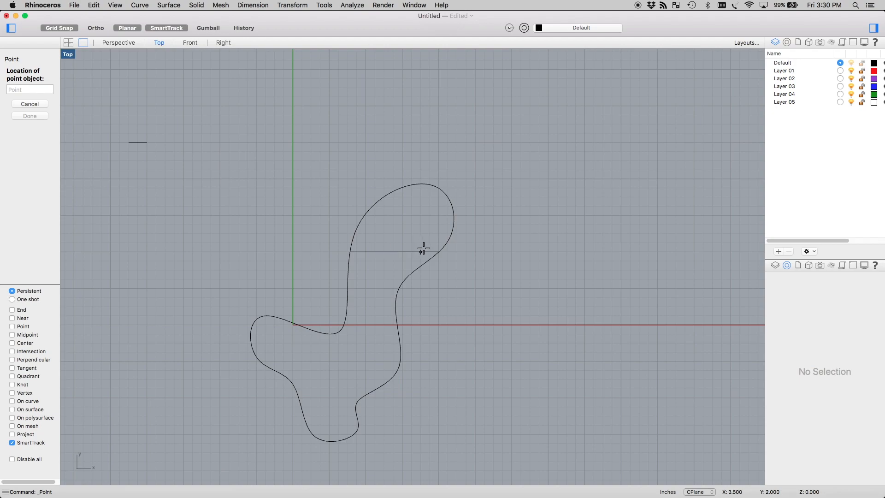
click(12, 335)
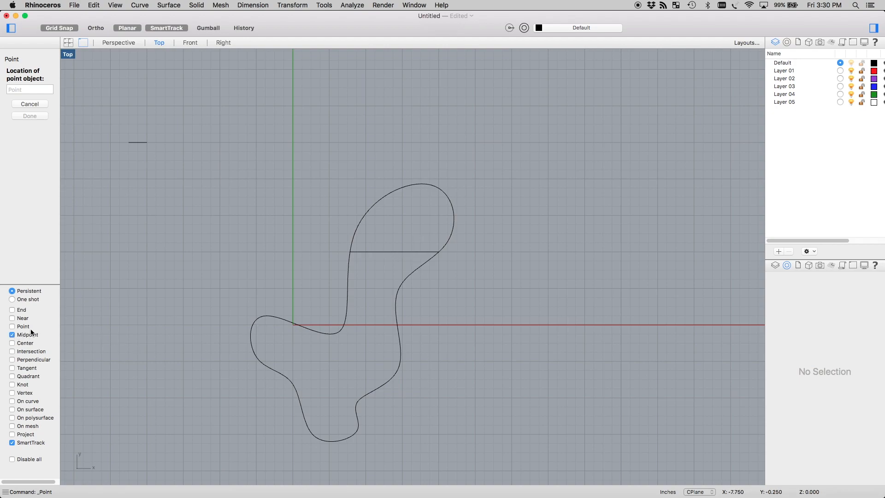
click(393, 252)
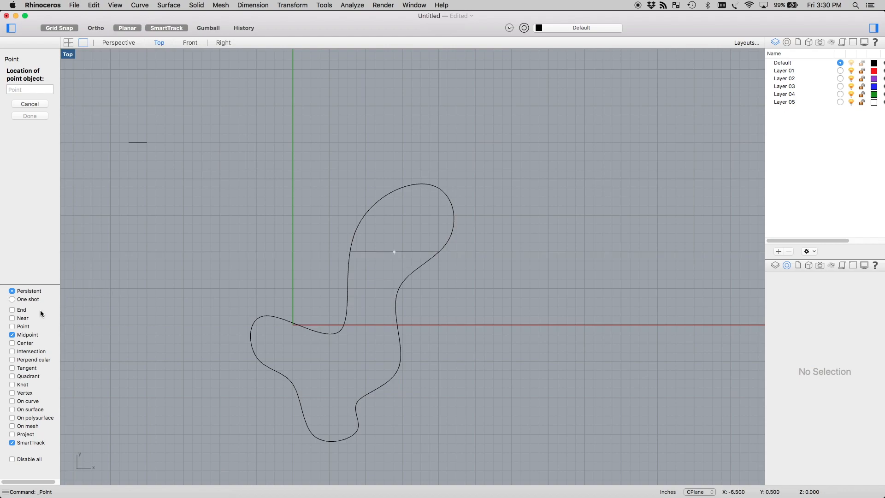
Enable the End, Near, Point, Midpoint, Center, Intersection and Perpendicular object snaps, and cancel point placement
click(12, 310)
click(12, 335)
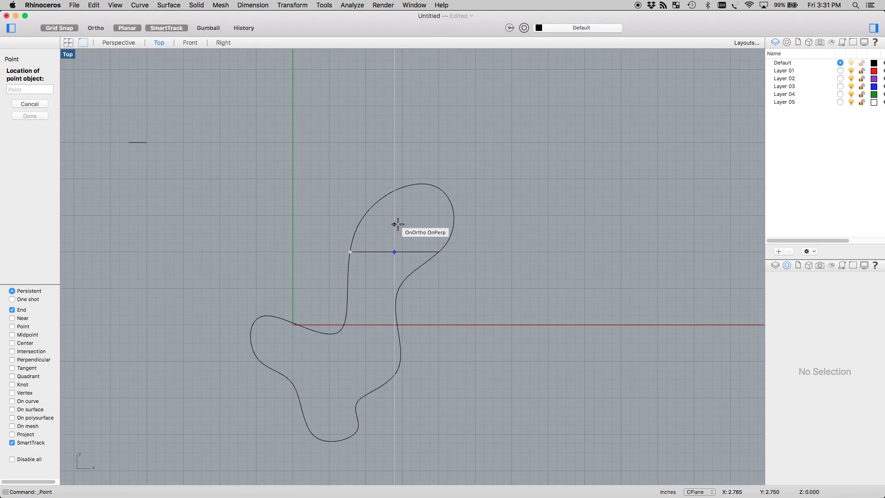
click(12, 318)
click(12, 326)
click(12, 334)
click(12, 343)
click(12, 351)
click(12, 359)
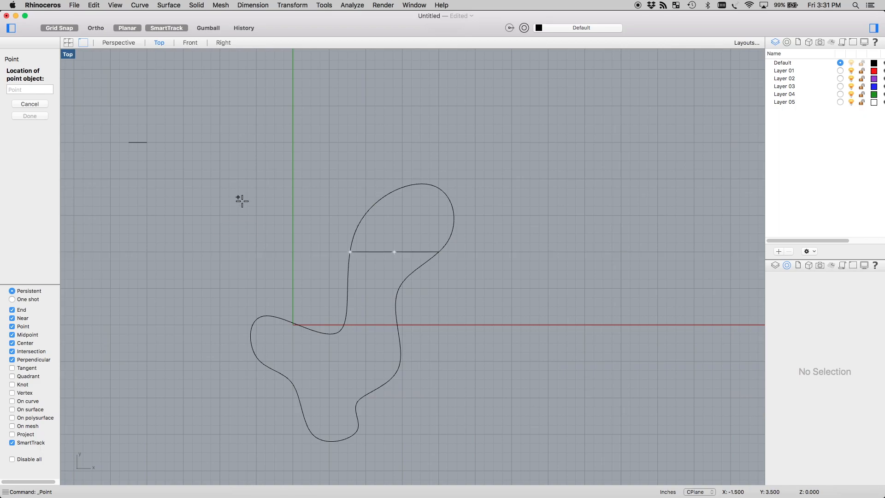
key(Escape)
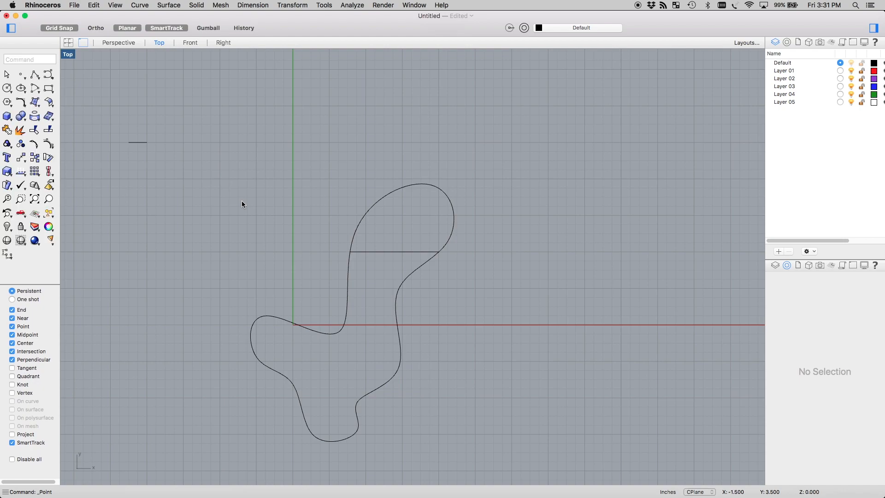
Move the upper lobe curve from its left endpoint to 0,5 on the vertical axis
click(381, 198)
text(Move)
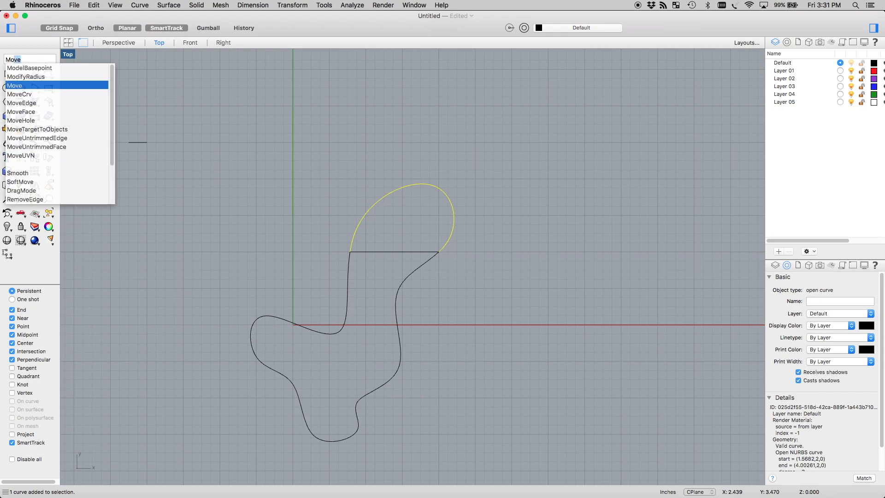
key(Return)
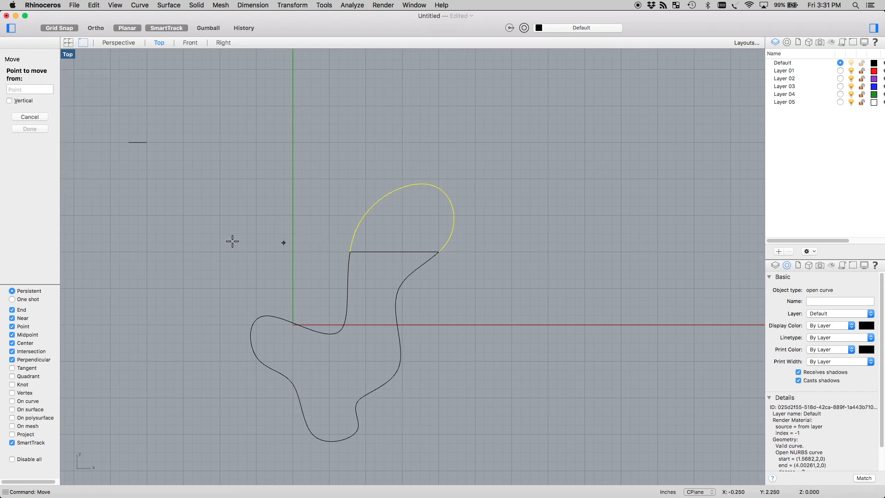
click(350, 253)
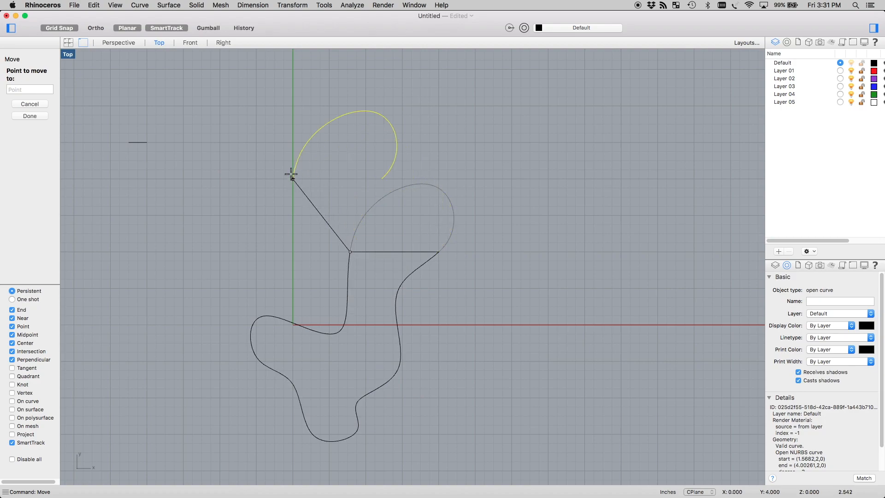
click(290, 143)
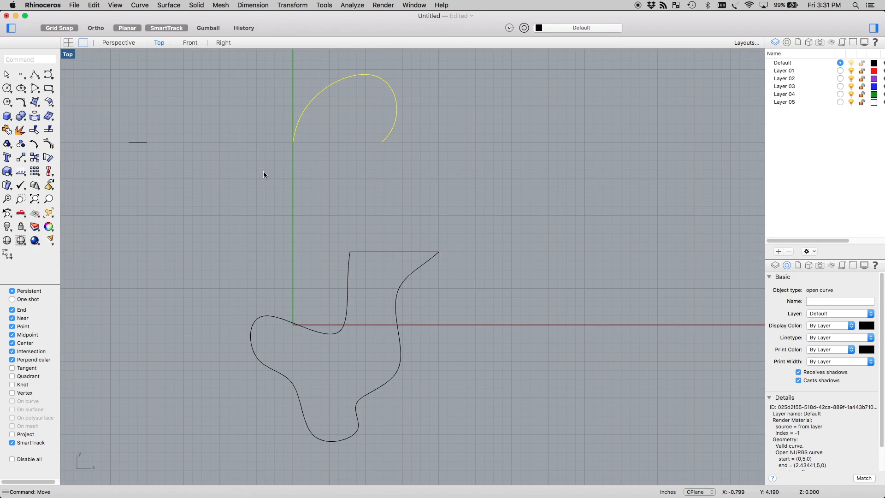
Move the upper lobe curve from its left endpoint to the midpoint of the trimmed horizontal line
text(move)
key(Return)
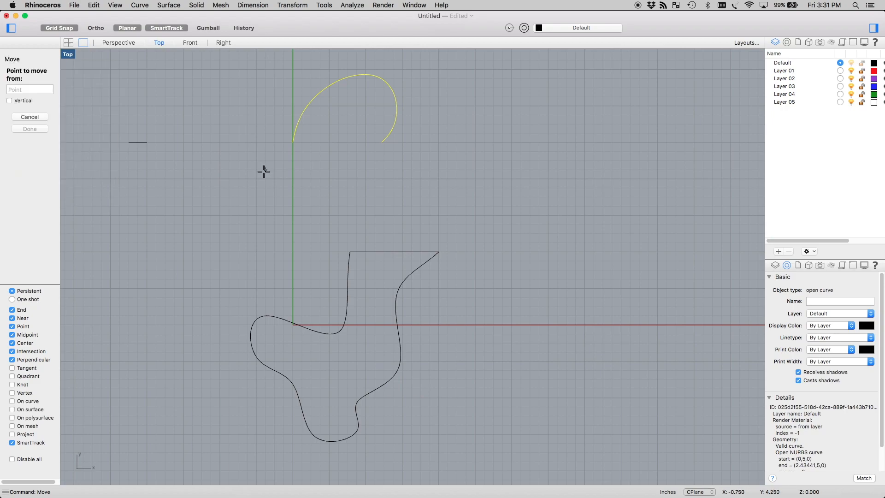
click(289, 145)
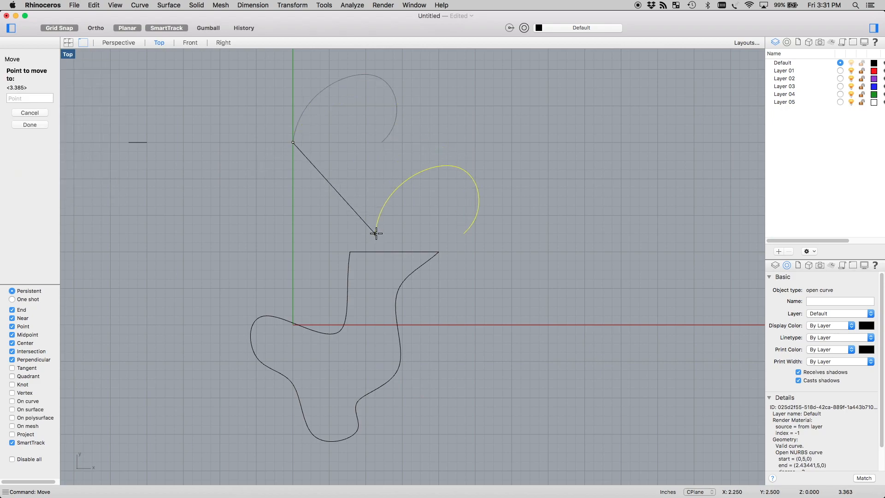
click(388, 250)
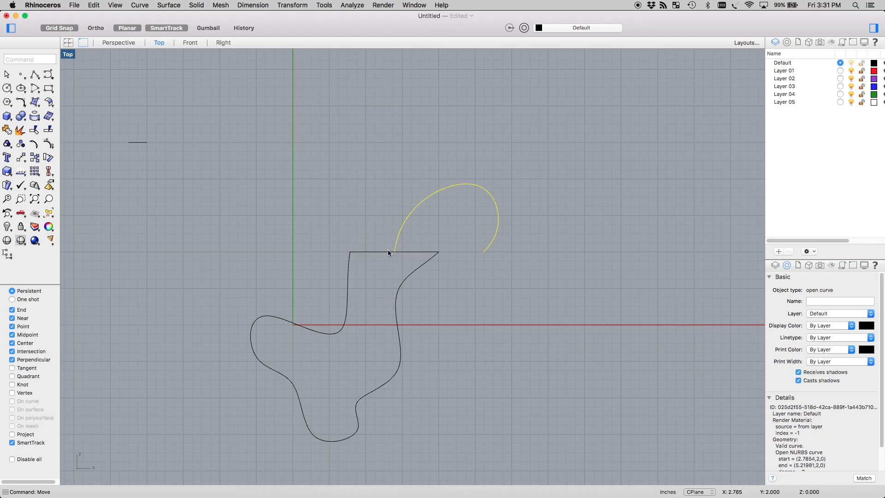
Move the upper lobe curve 2 inches right and 2 inches up, using reference points picked in empty space
key(Return)
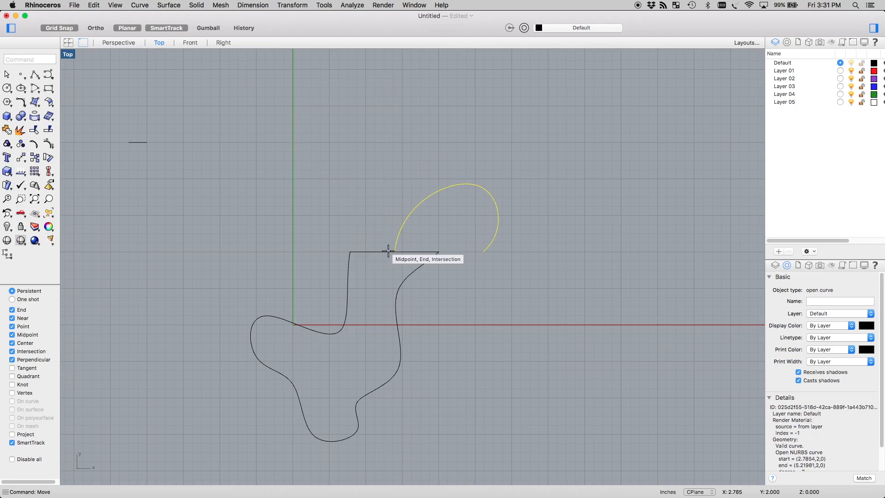
click(111, 254)
click(184, 177)
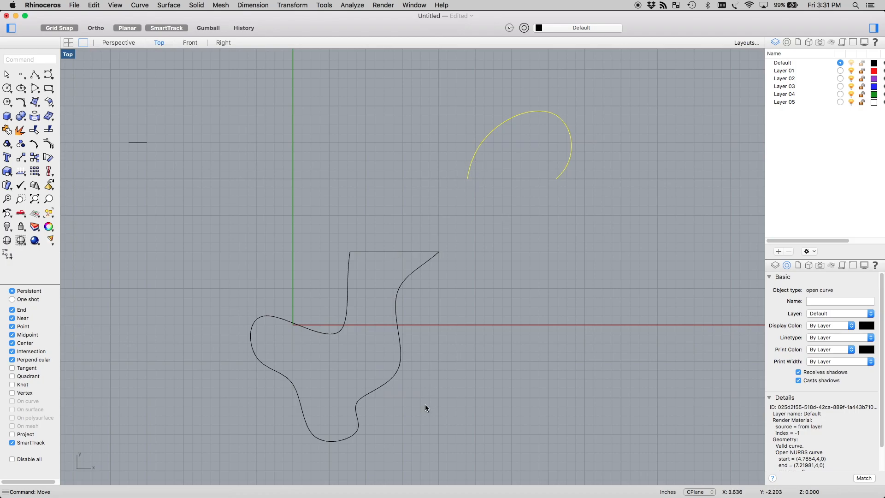
Join the trimmed horizontal line and the lower freeform curve into one closed curve
drag(477, 336, 403, 250)
text(join)
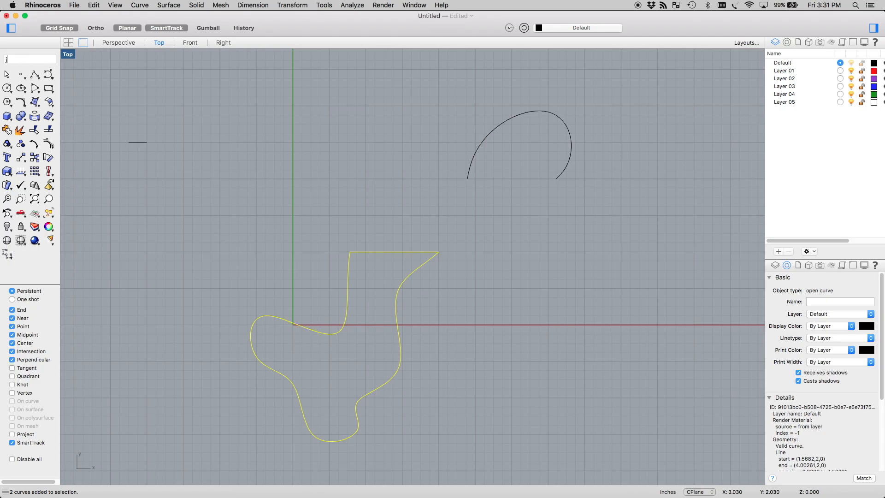
key(Return)
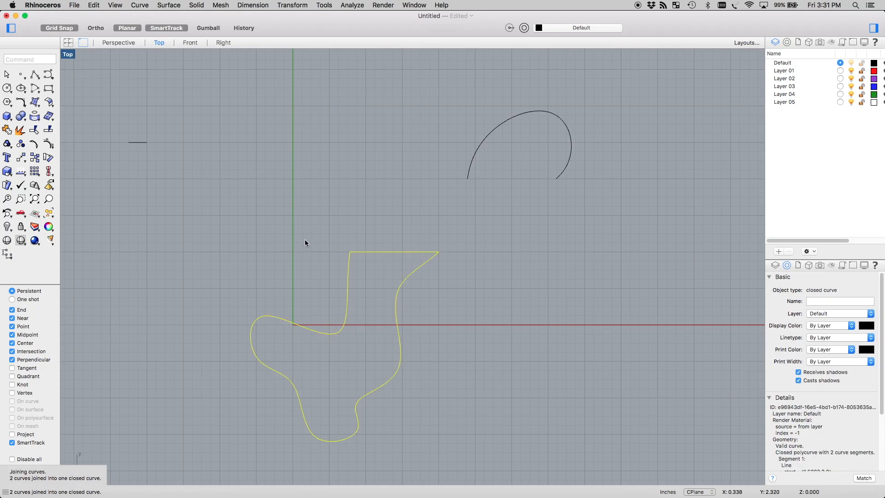
Scale the joined closed curve from the left end of its straight top edge so that this edge is 5 inches long
text(Scale)
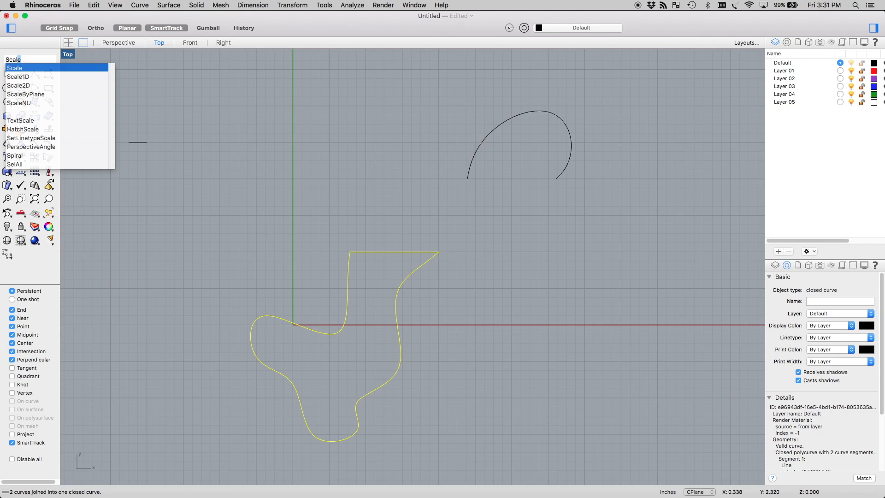
key(Return)
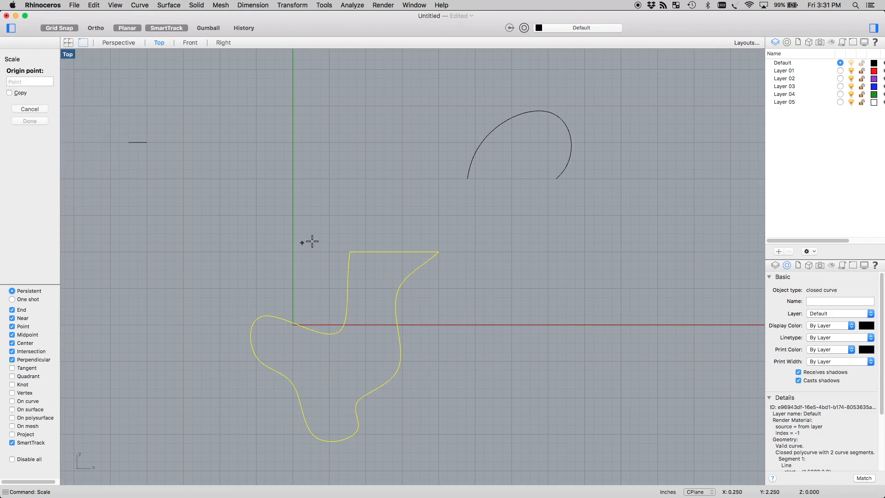
click(348, 252)
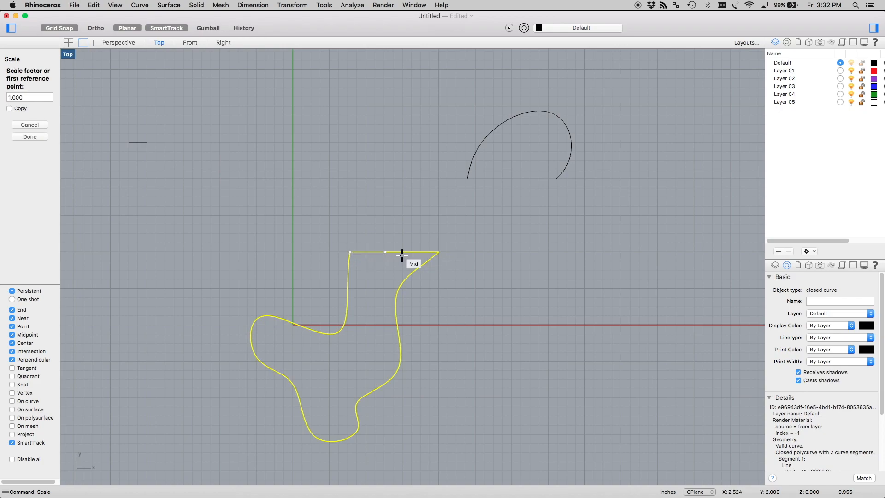
click(438, 252)
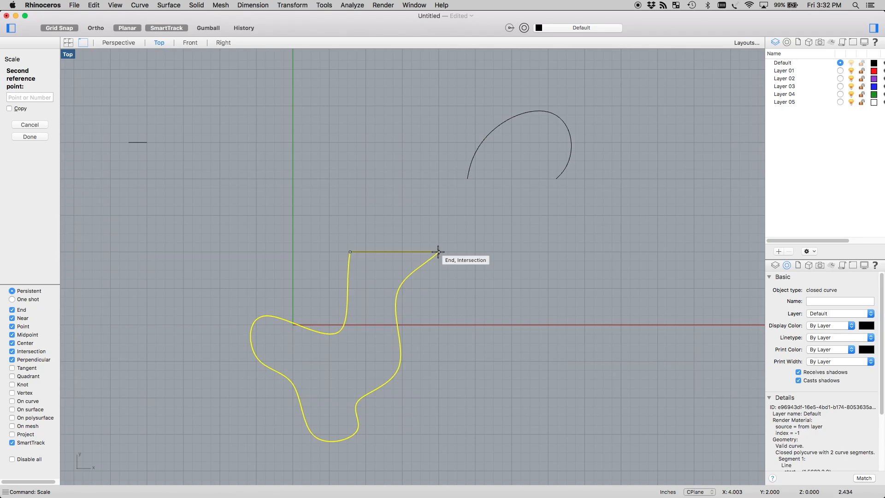
text(5')
key(Return)
scroll(439, 252, down, 4)
scroll(438, 251, up, 5)
Scale the closed curve down from the left end of its straight top edge, using the edge's right end as first reference point
key(Return)
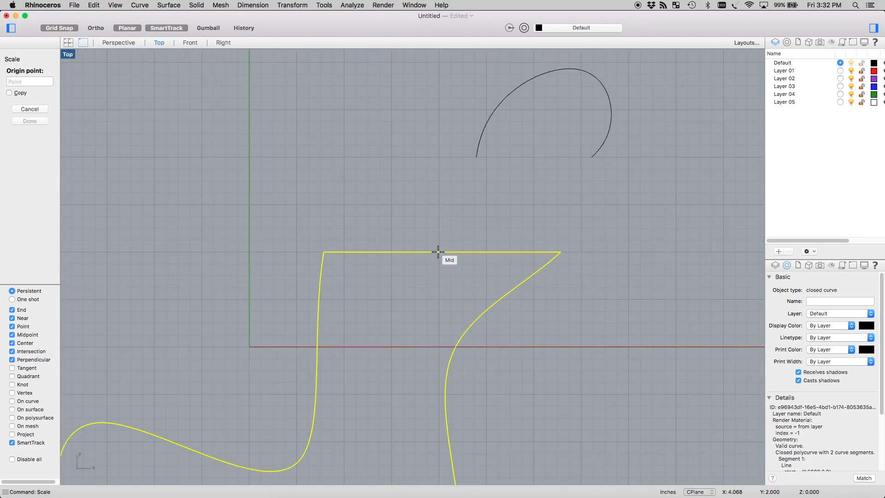
click(323, 253)
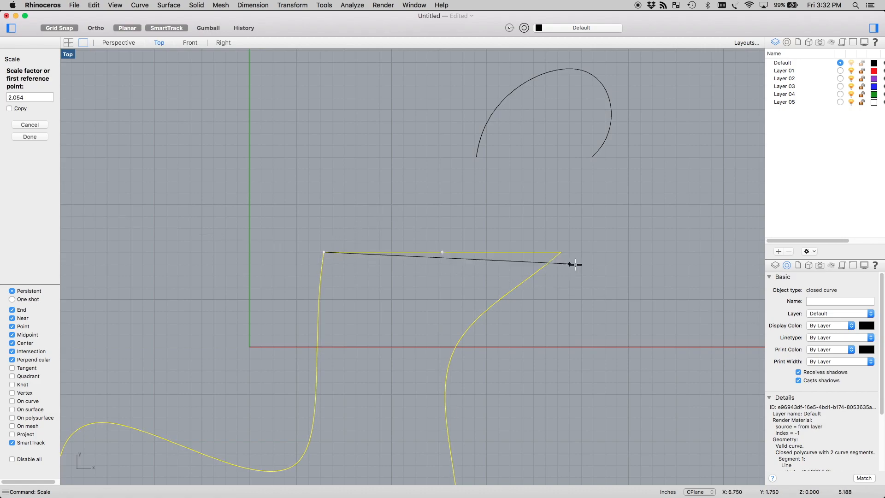
click(561, 252)
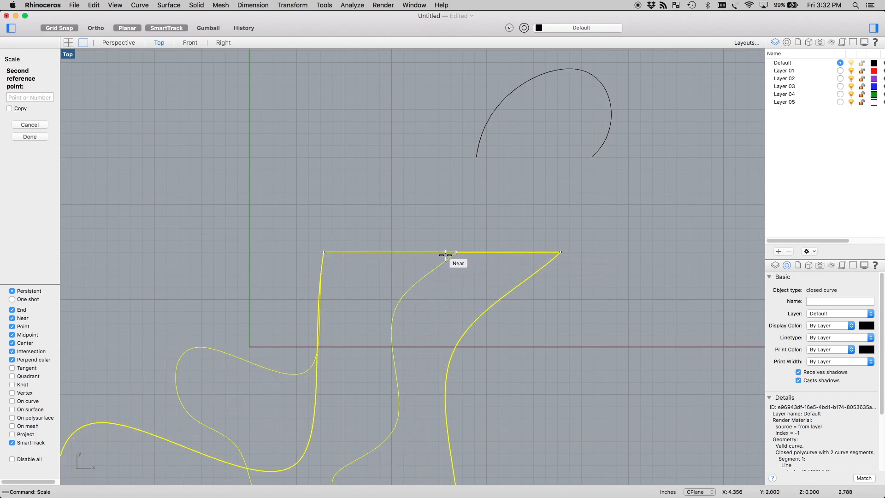
click(382, 251)
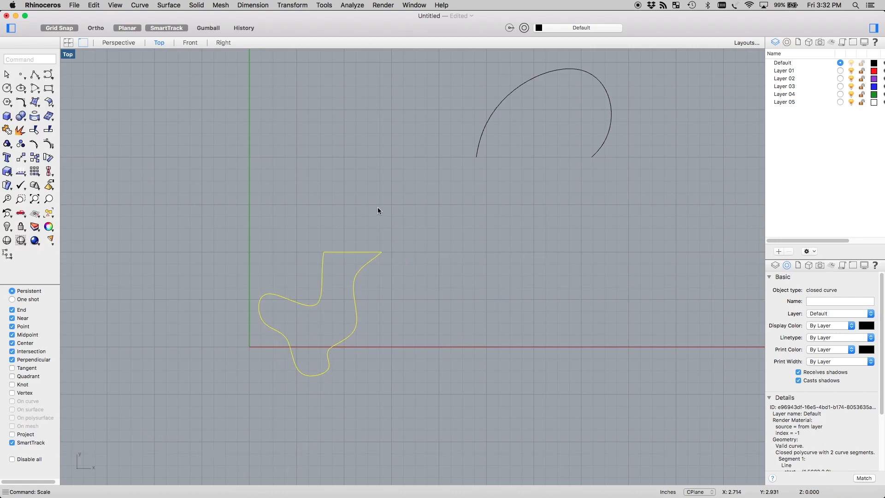
Scale the closed curve about a point in empty space at 3,4, using reference distances of 0.5 and 0.75 inches straight below it
text(scale)
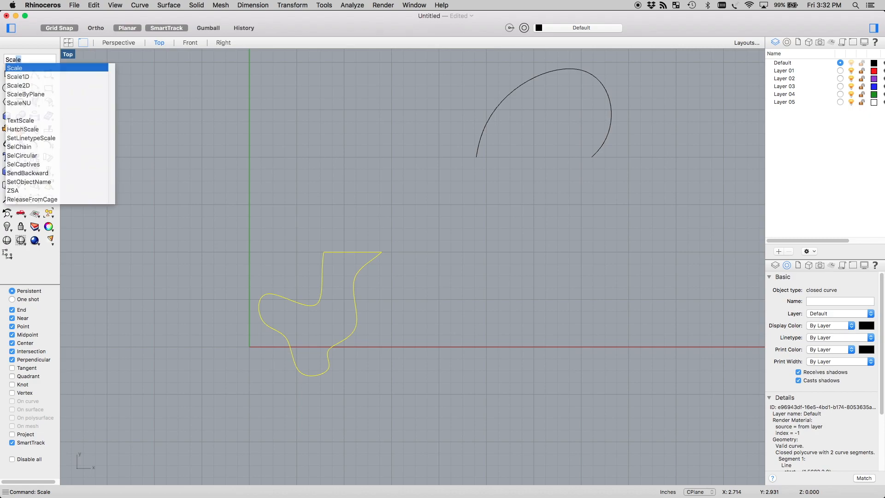
key(Return)
click(392, 156)
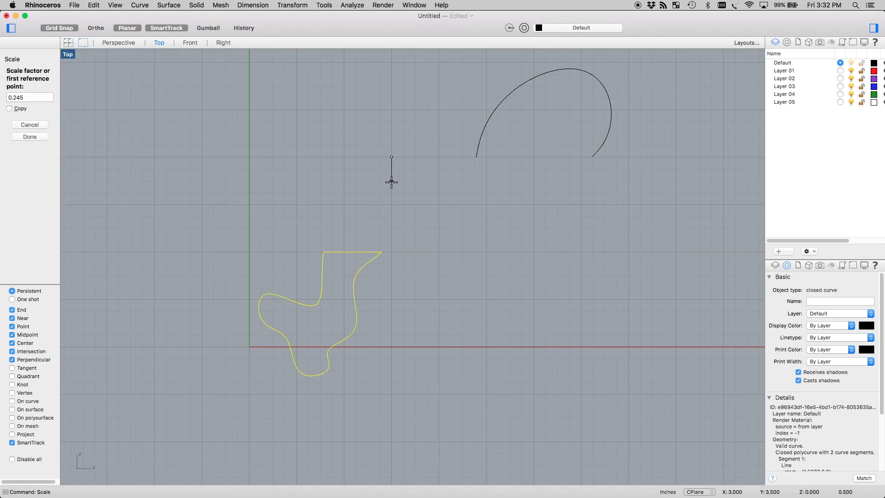
click(391, 180)
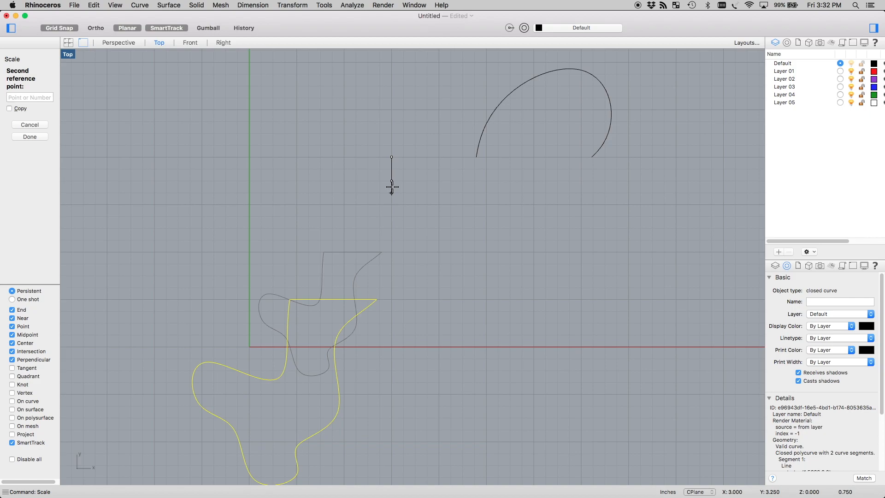
key(Escape)
scroll(368, 267, down, 3)
scroll(369, 269, up, 2)
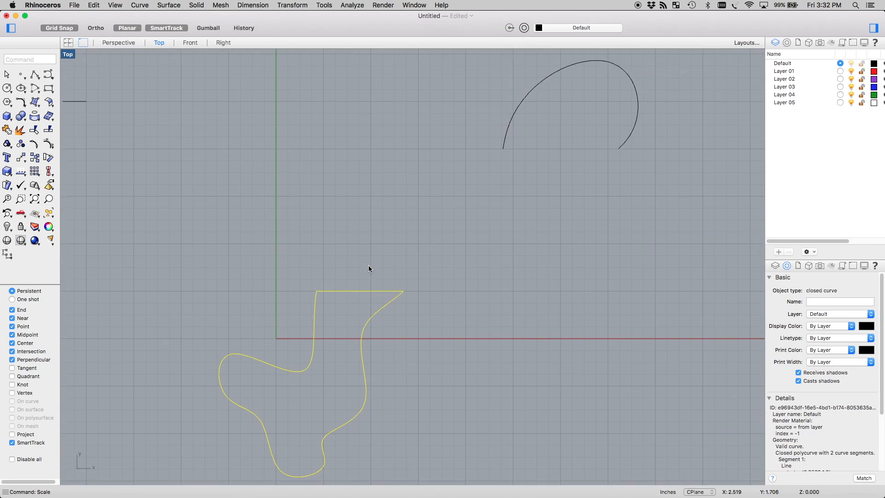
Move the closed curve from the left end of its straight top edge to the left endpoint of the upper lobe curve
text(move)
key(Return)
click(316, 291)
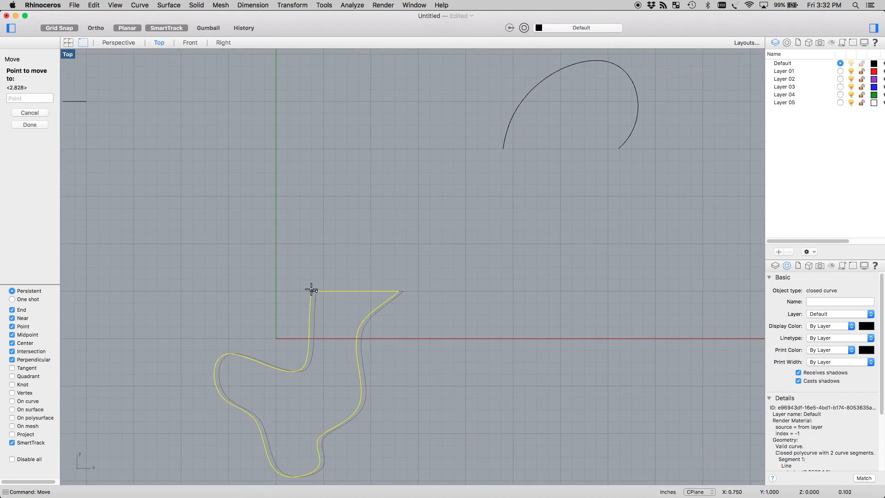
click(505, 150)
Stretch the closed curve horizontally with Scale1D from the lobe's left endpoint, taking the second reference point at 9.5,4
text(scale1)
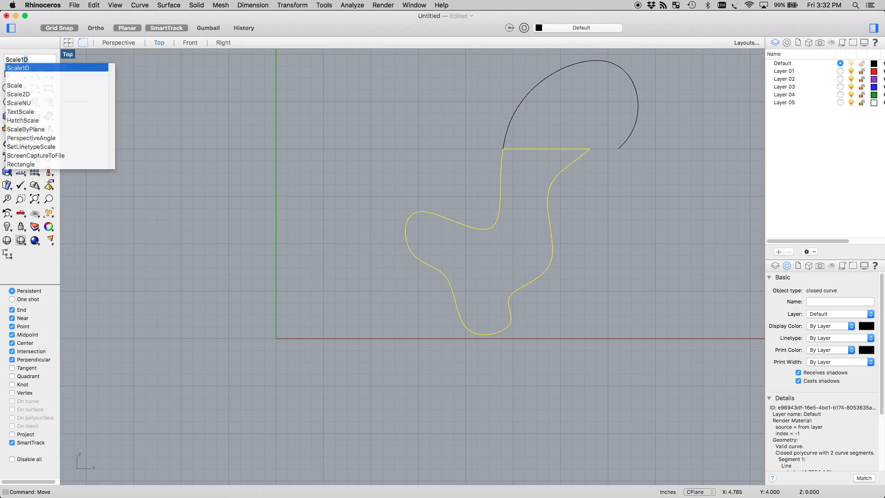
key(Return)
click(505, 150)
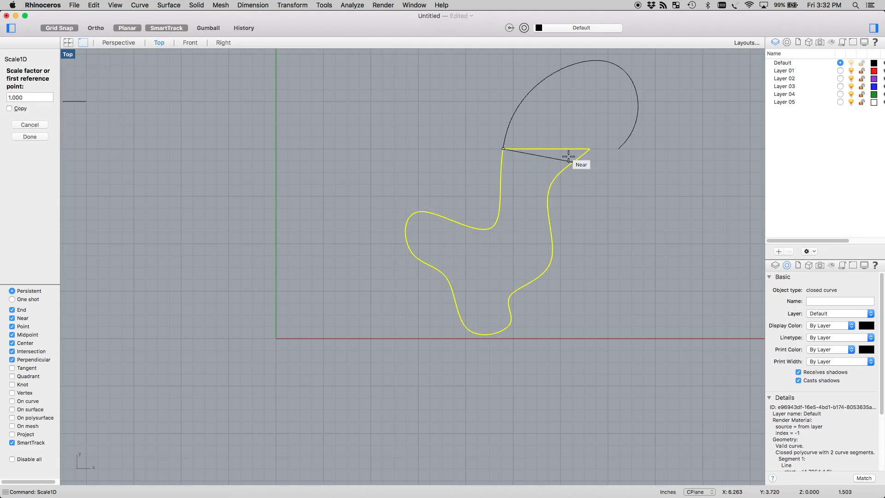
click(589, 148)
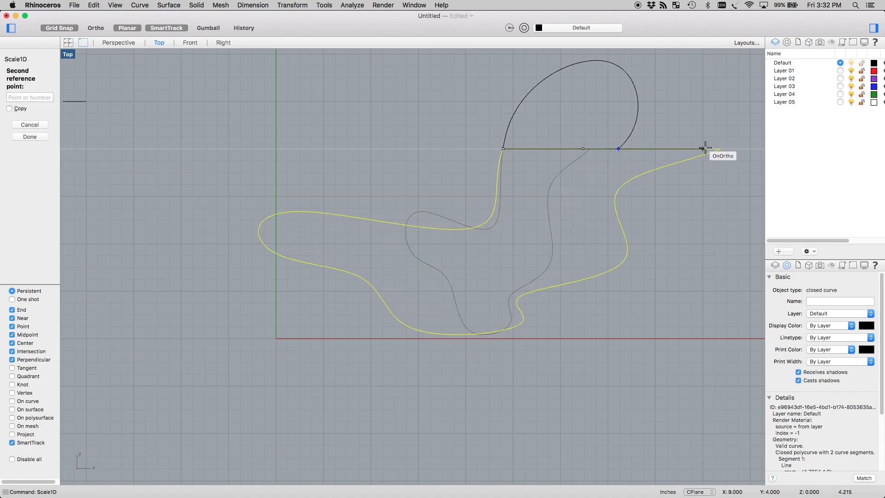
click(722, 149)
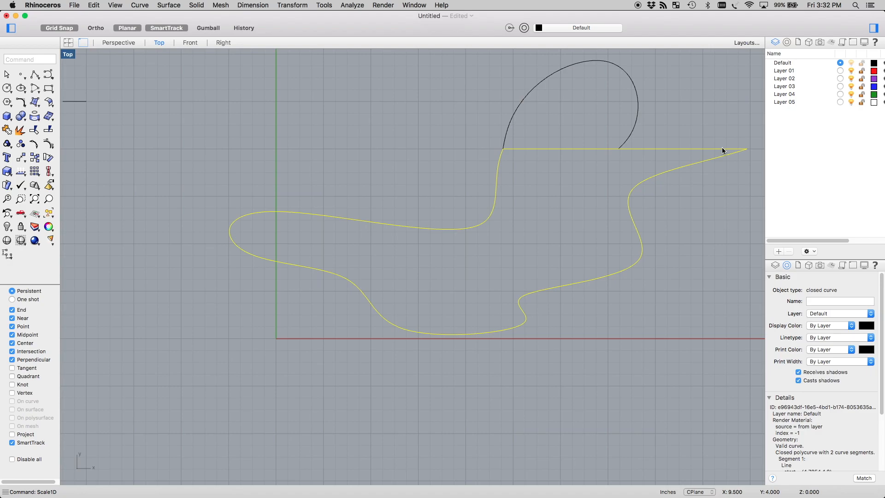
Scale the closed curve horizontally with Scale1D so the right end of its top edge meets the lobe's right endpoint, then deselect it
key(Return)
click(502, 148)
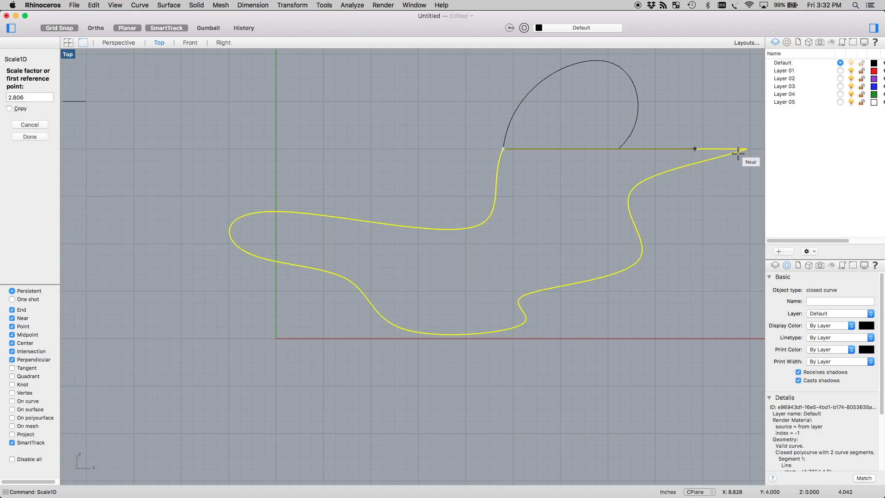
click(746, 149)
click(618, 148)
key(Escape)
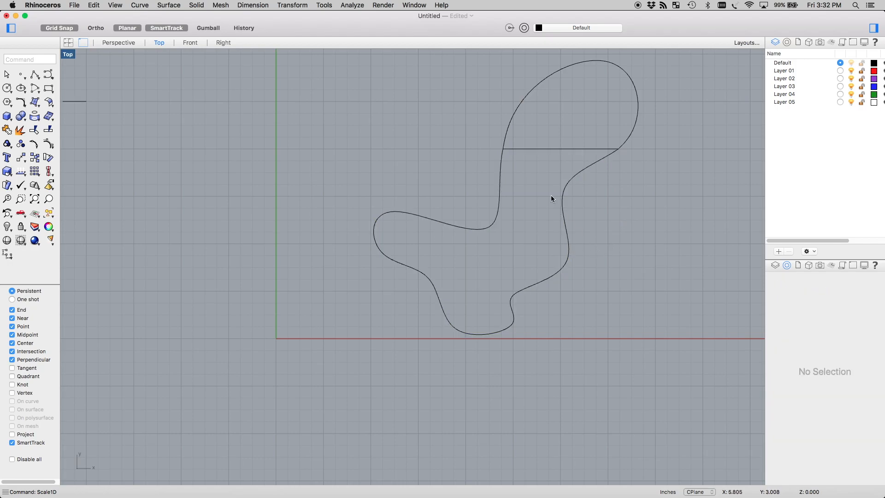
Rotate the upper lobe curve 180 degrees about its left endpoint, using horizontal reference points constrained by Ortho
click(632, 124)
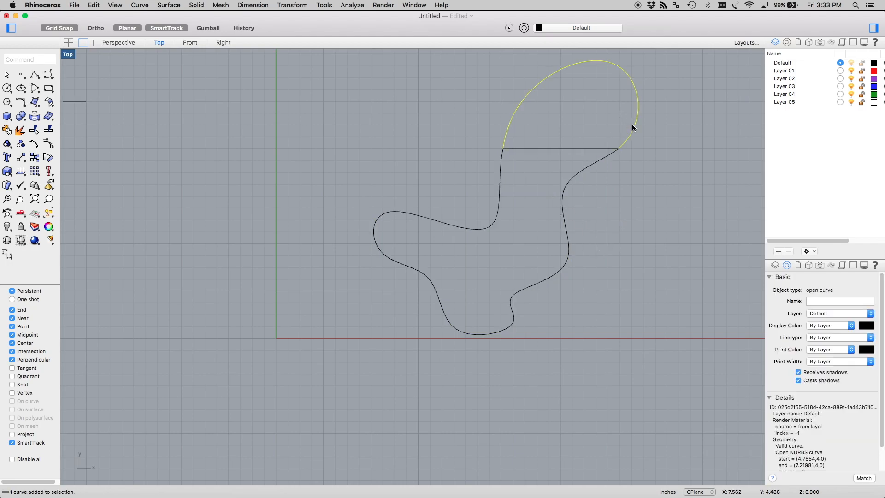
text(Rotate)
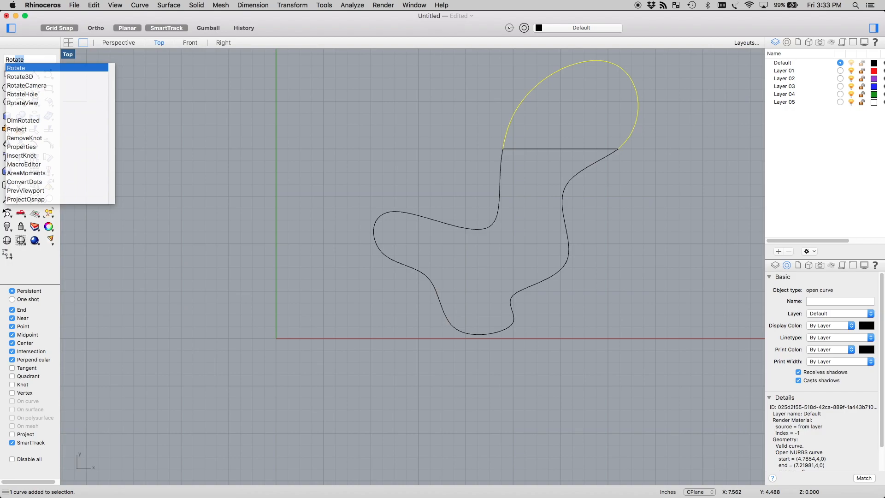
key(Return)
click(504, 149)
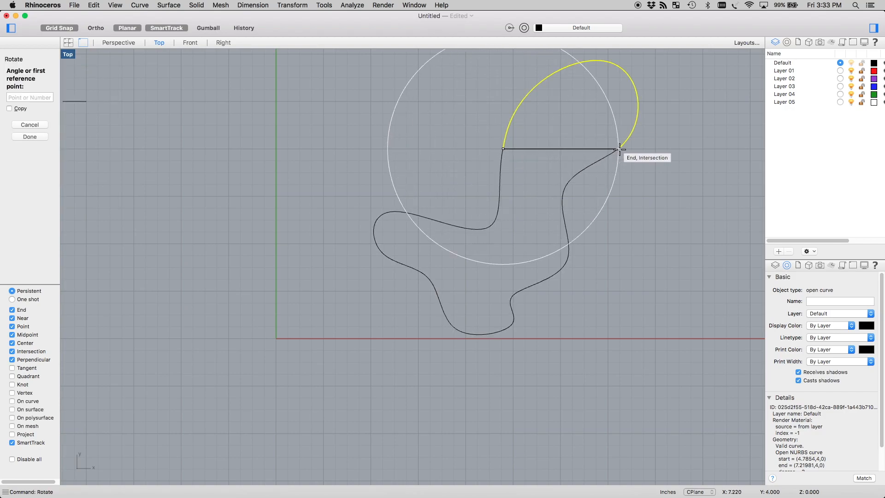
click(676, 148)
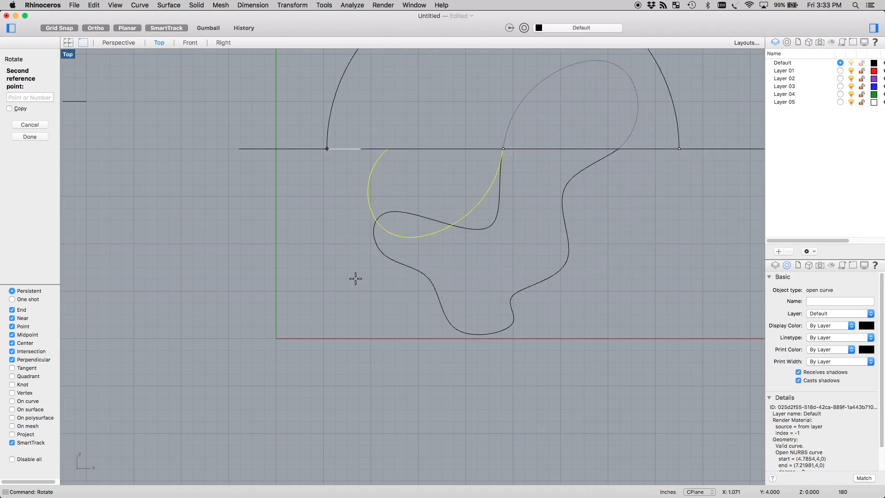
click(326, 207)
Rotate the lobe curve another 180 degrees about the same endpoint, using vertical reference points constrained by Ortho, and deselect it
key(Return)
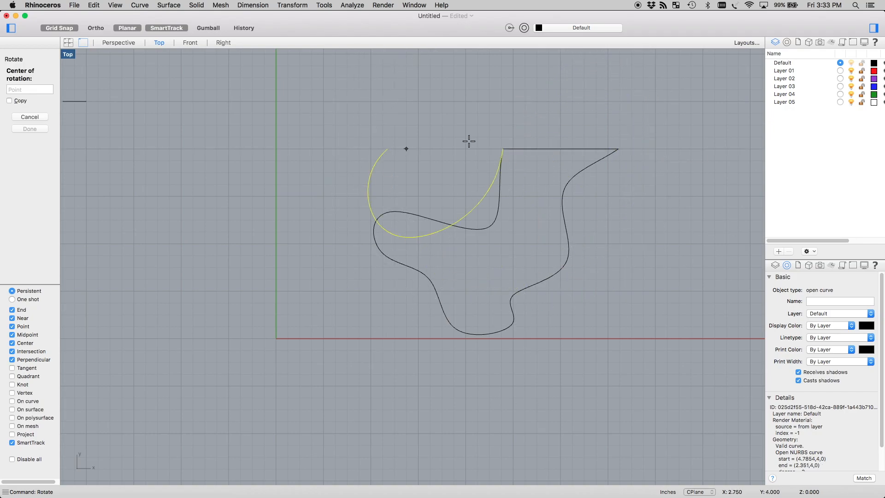
click(504, 149)
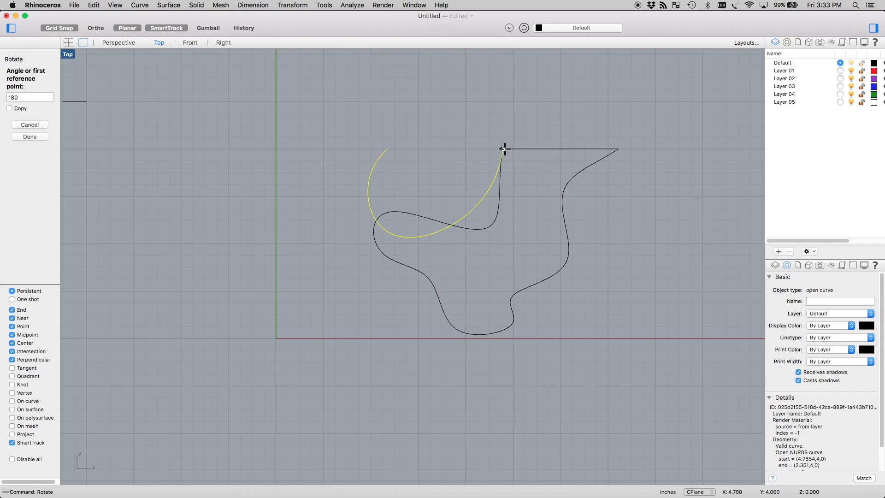
key(shift)
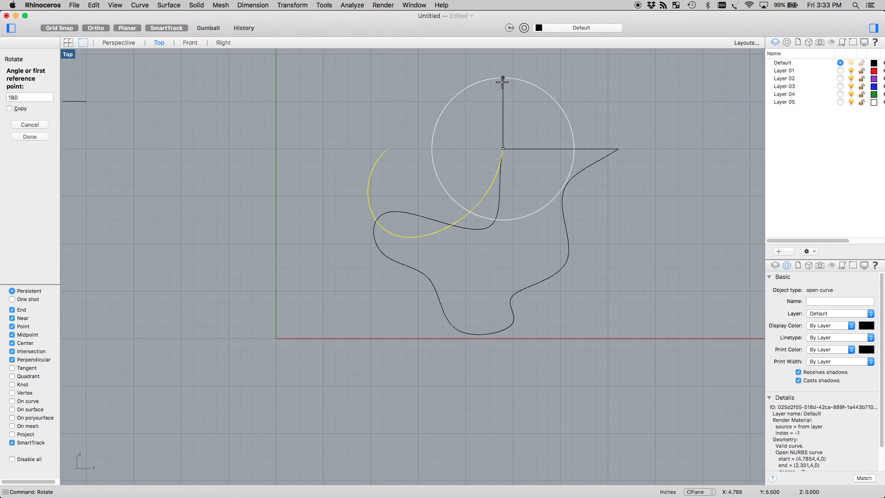
click(503, 66)
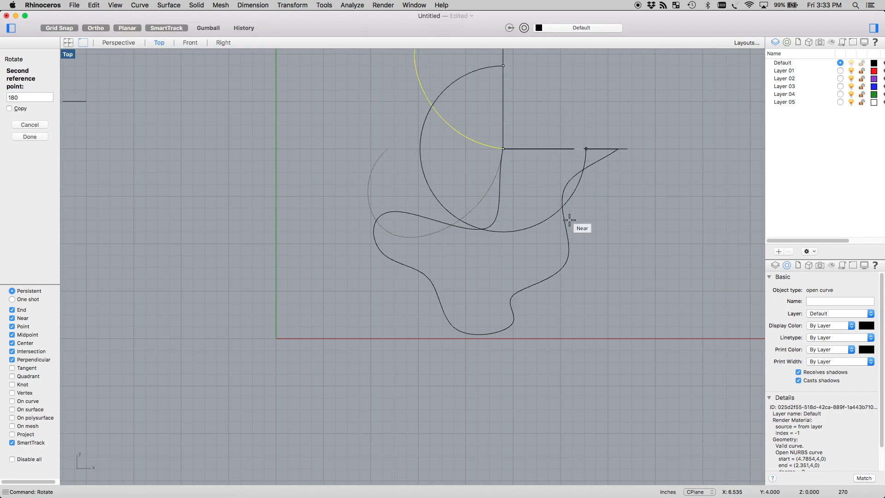
click(513, 262)
click(638, 219)
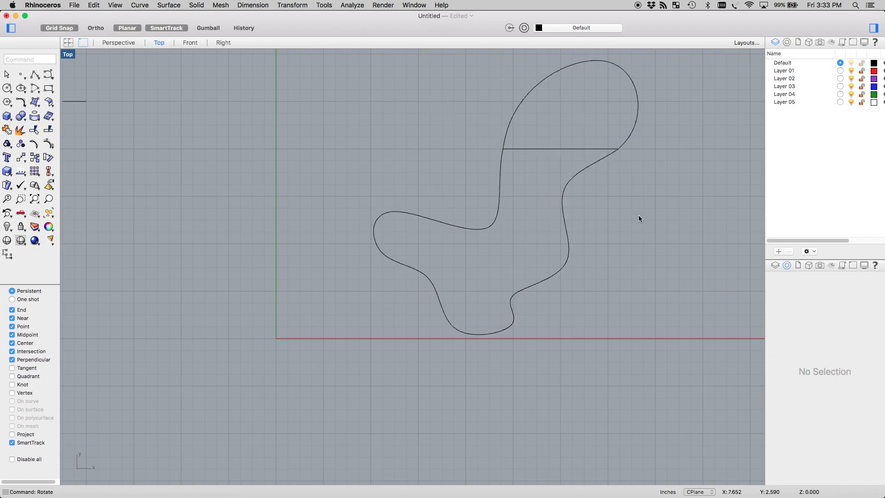
Delete everything in the model and draw a degree 3 control-point curve through 0,0, 0,3 and 3,3 in the Top view
key(super+a)
key(Delete)
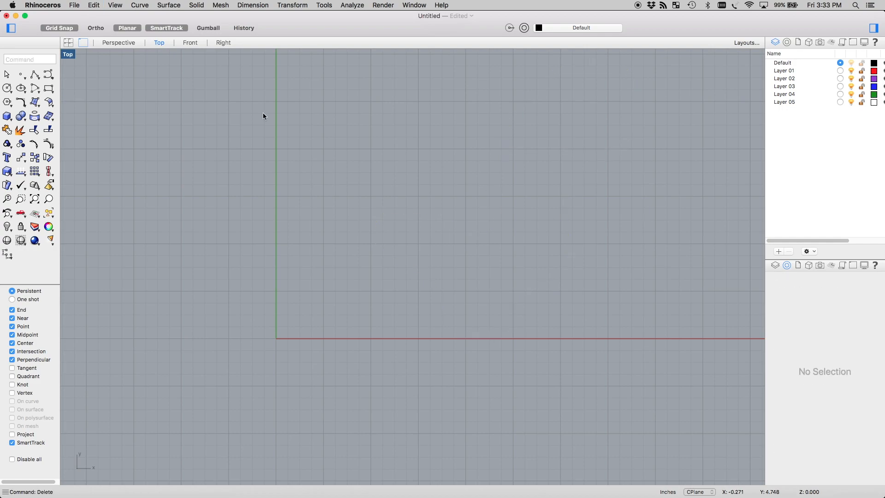
click(49, 74)
click(276, 338)
click(276, 196)
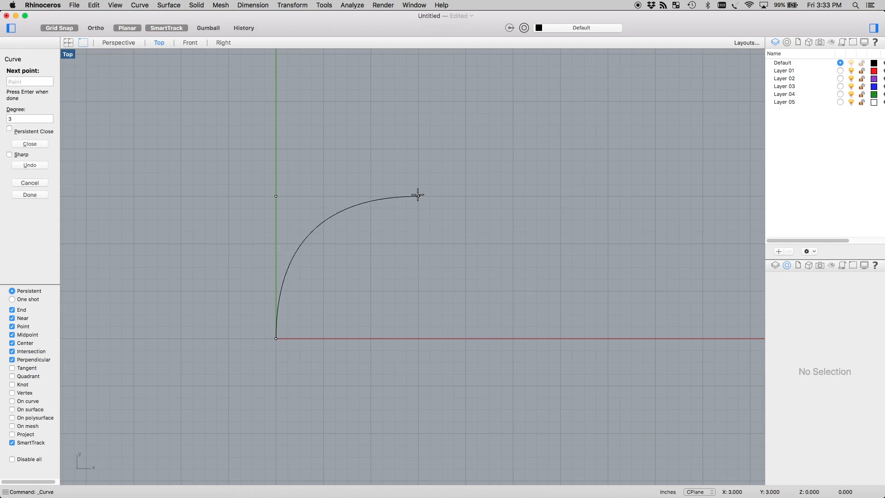
click(418, 196)
key(Return)
Draw a horizontal line from the origin to 2,0 along the red axis
text(line)
key(Return)
click(276, 339)
click(370, 338)
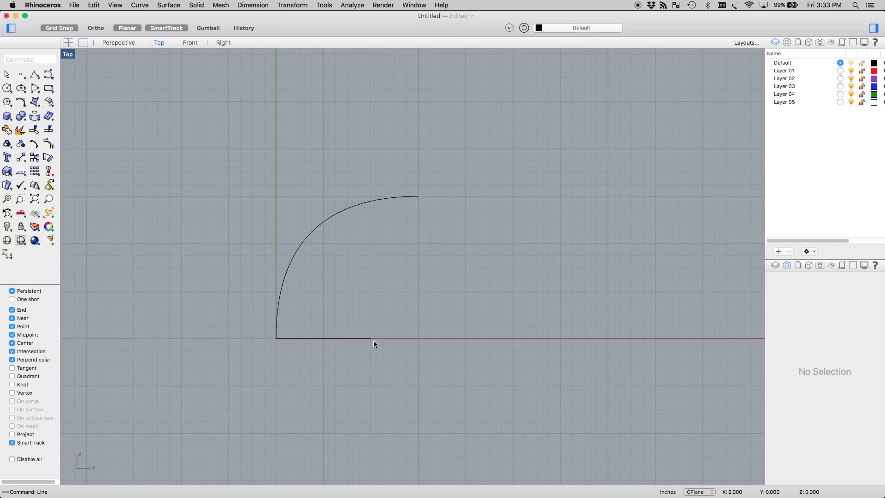
Show all four viewports and rotate the line upward about the origin in the Front view, bringing its free end to 1.6,0,1.2
click(294, 257)
click(295, 338)
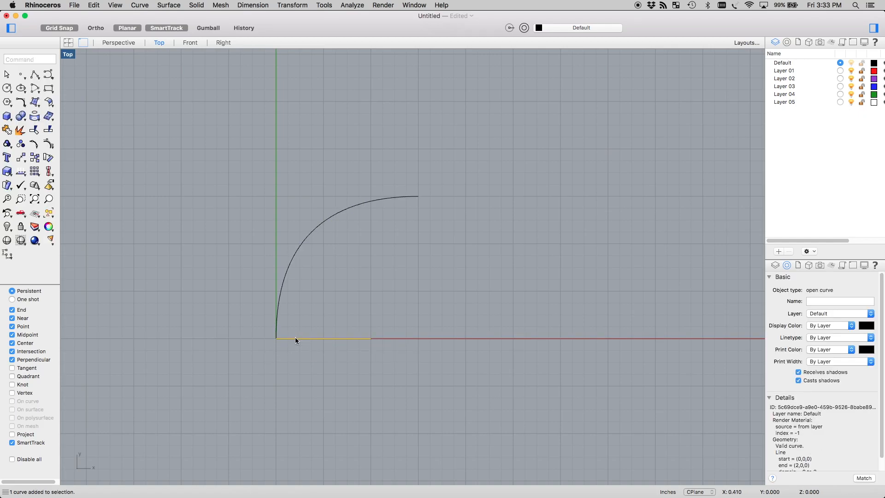
double_click(68, 54)
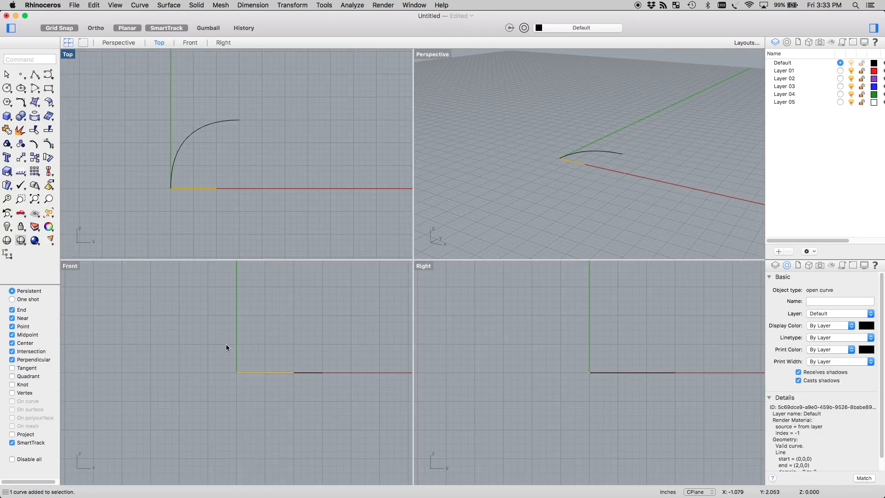
text(rotate)
key(Return)
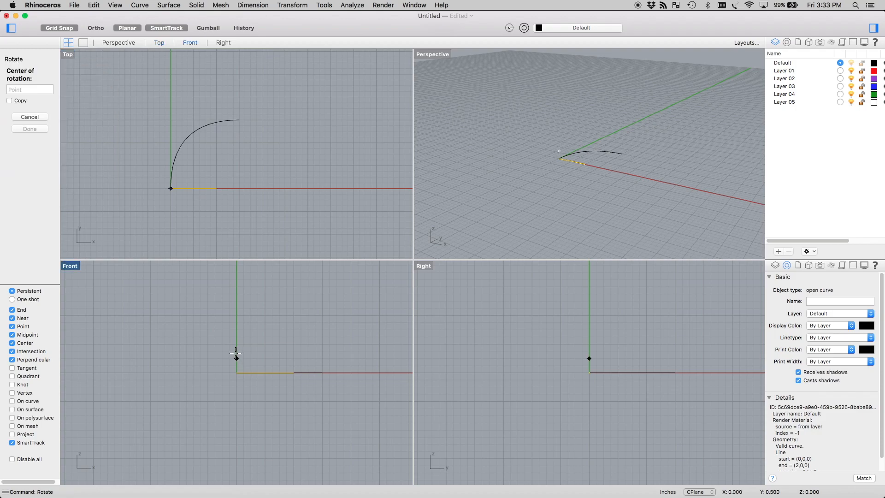
click(237, 372)
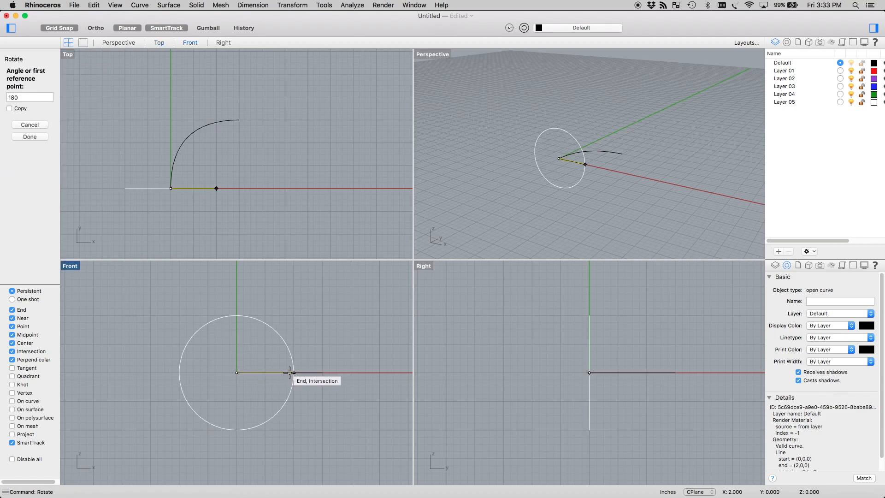
click(292, 372)
click(290, 332)
Deselect the tilted line and maximize the Perspective viewport around the curve and the line
right_drag(515, 160, 592, 168)
scroll(593, 168, up, 7)
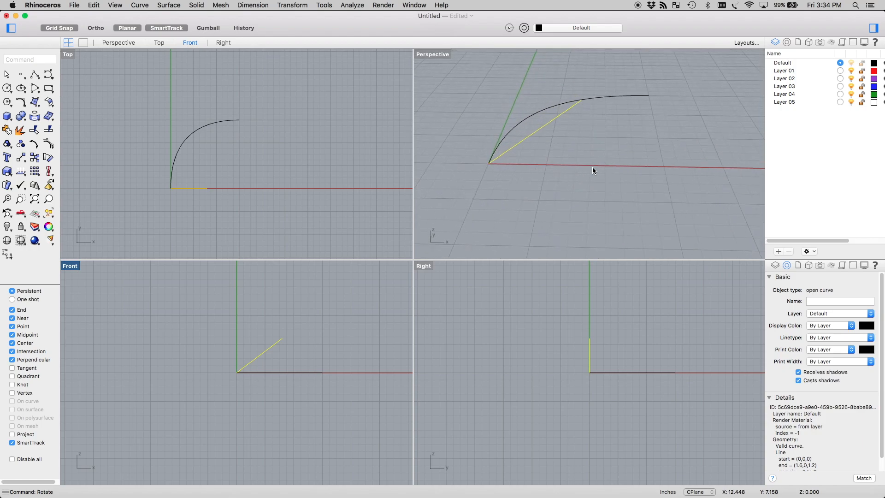
click(428, 58)
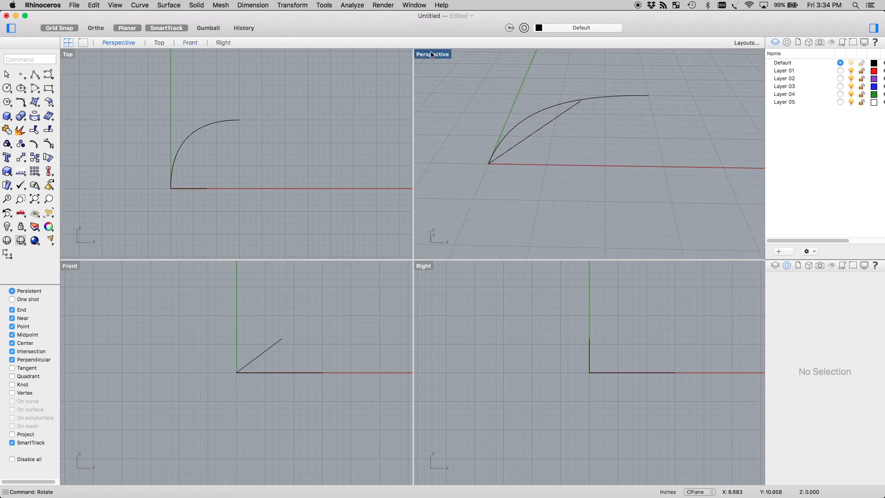
double_click(427, 58)
right_drag(381, 290, 381, 291)
Create a Sweep1 surface with the curve as rail and the tilted line as cross section, using Freeform style without simplifying
text(Sweep1)
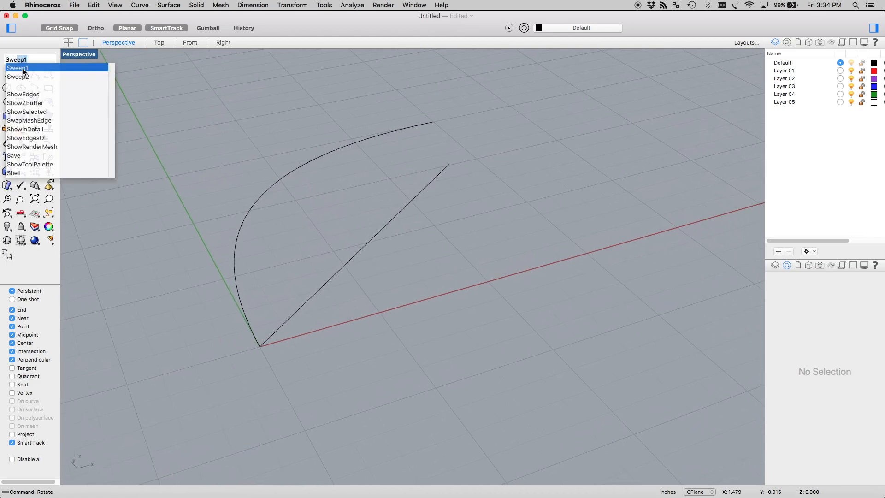
click(28, 69)
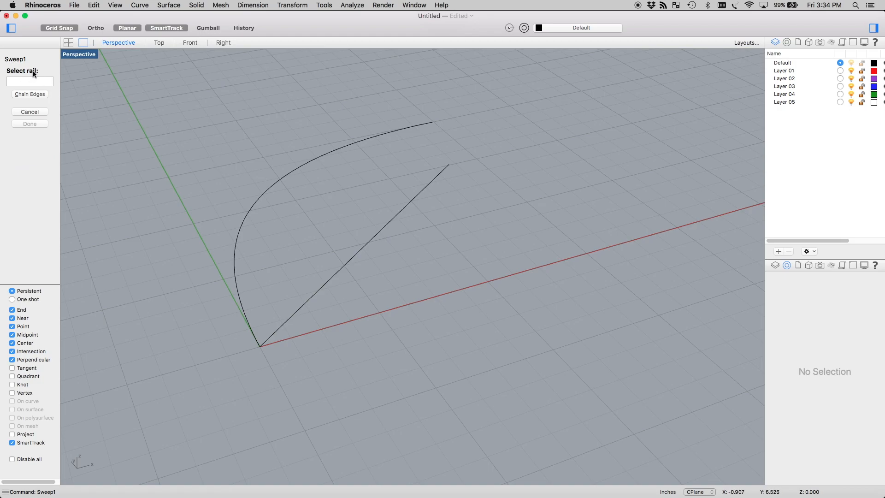
click(259, 196)
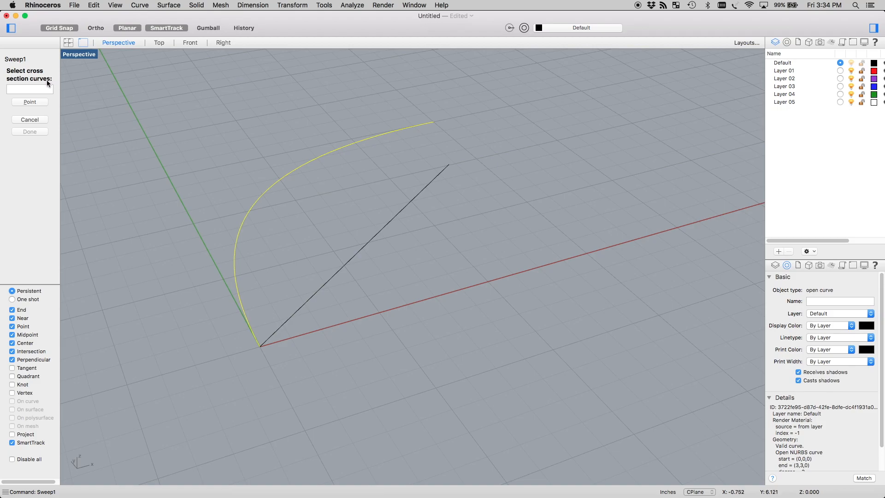
click(341, 272)
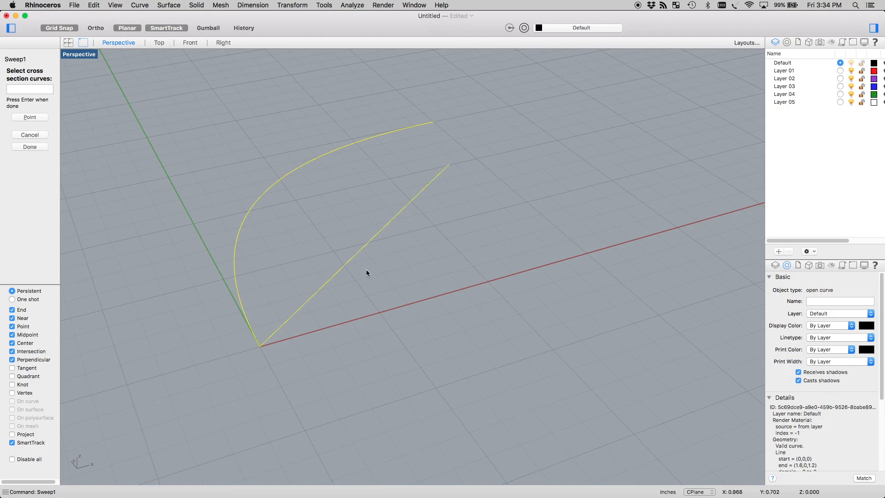
key(Return)
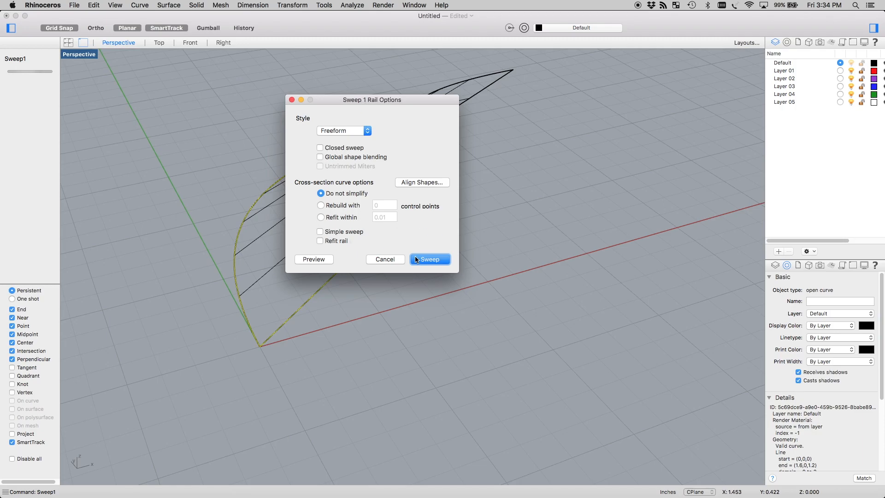
click(415, 259)
Set the Perspective viewport's display mode to Rendered to inspect the swept surface
scroll(419, 261, up, 5)
right_drag(420, 257, 419, 258)
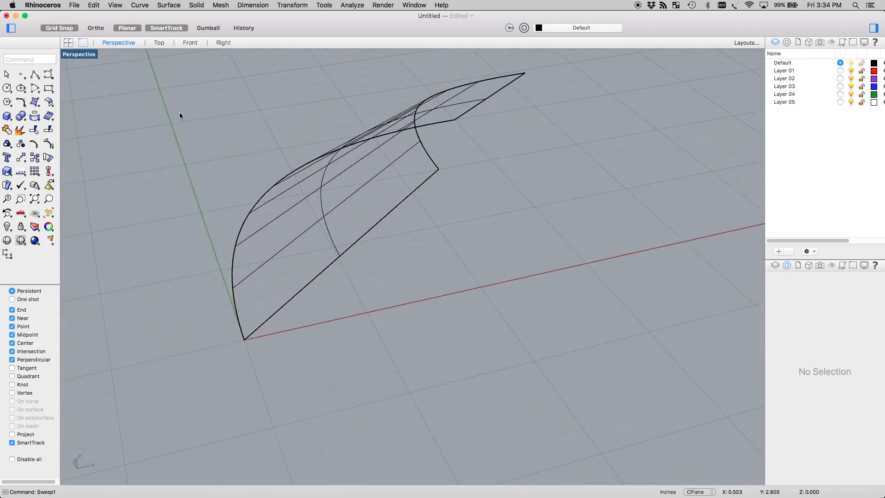
click(79, 56)
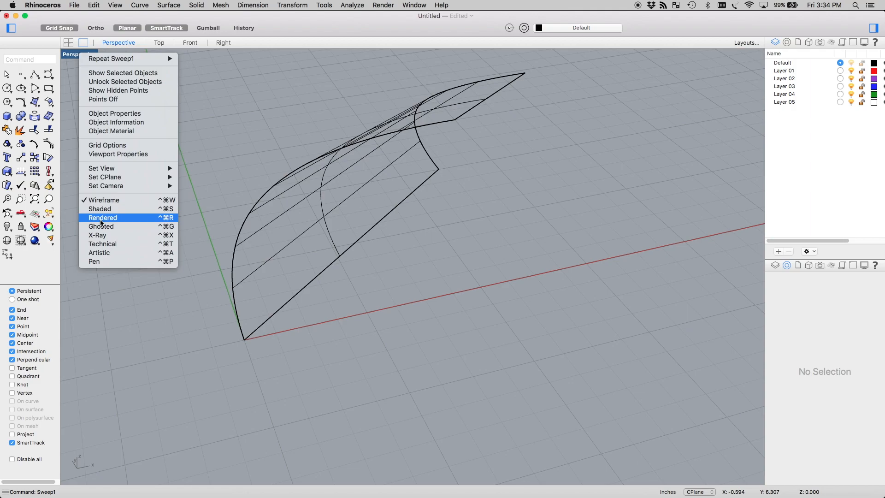
click(101, 218)
scroll(181, 175, up, 3)
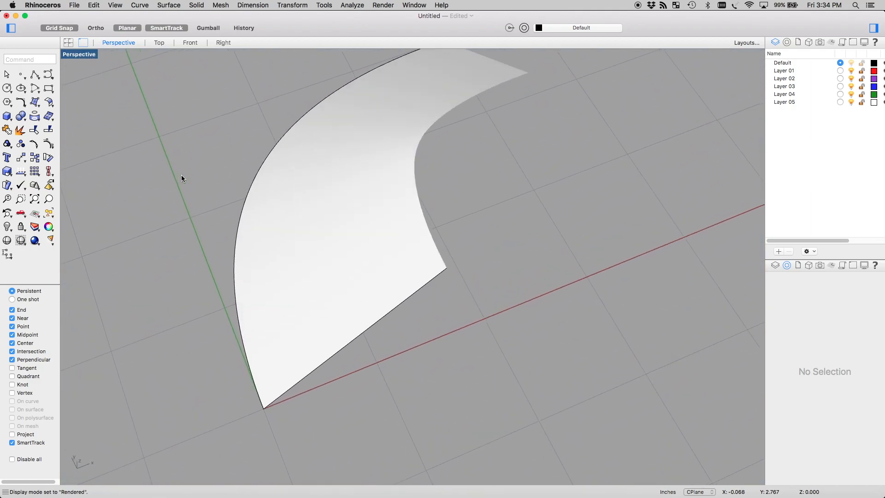